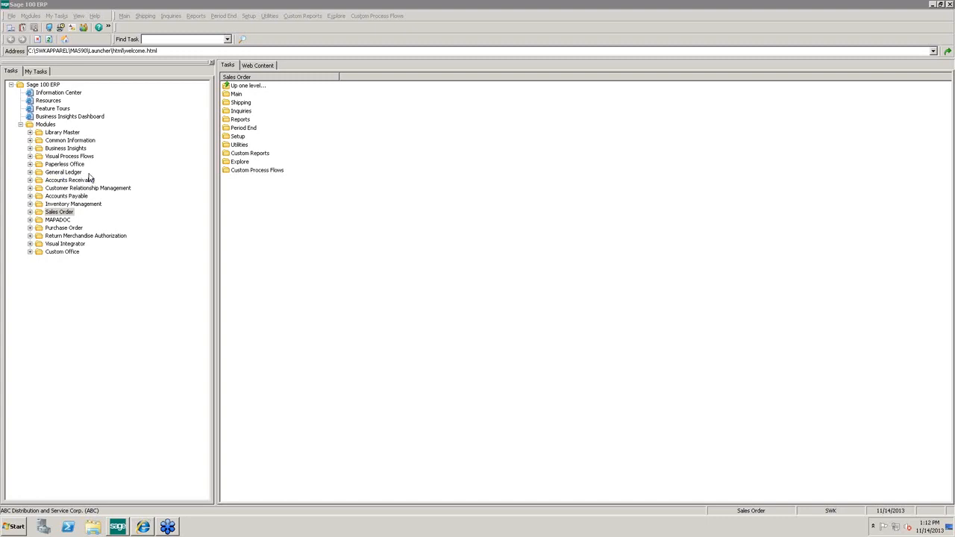
Review the category descriptions and the Base, Size, Color setup in Inventory Management Options, and accept the options.
left_click(31, 205)
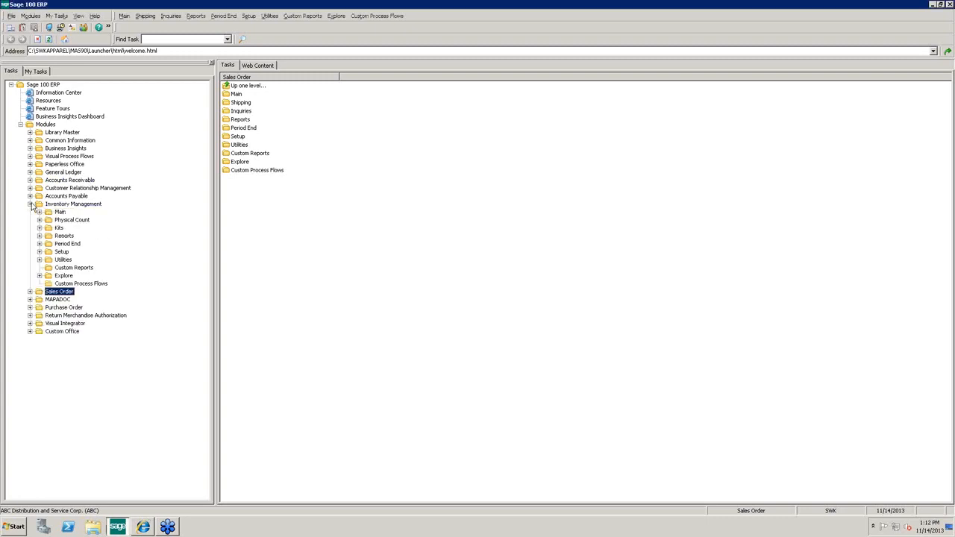
left_click(40, 252)
left_click(116, 260)
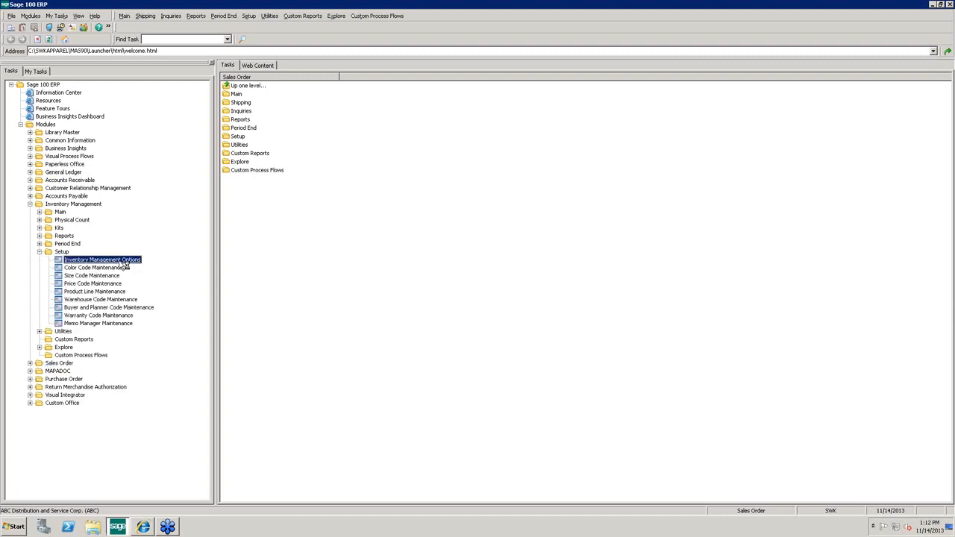
left_click(380, 173)
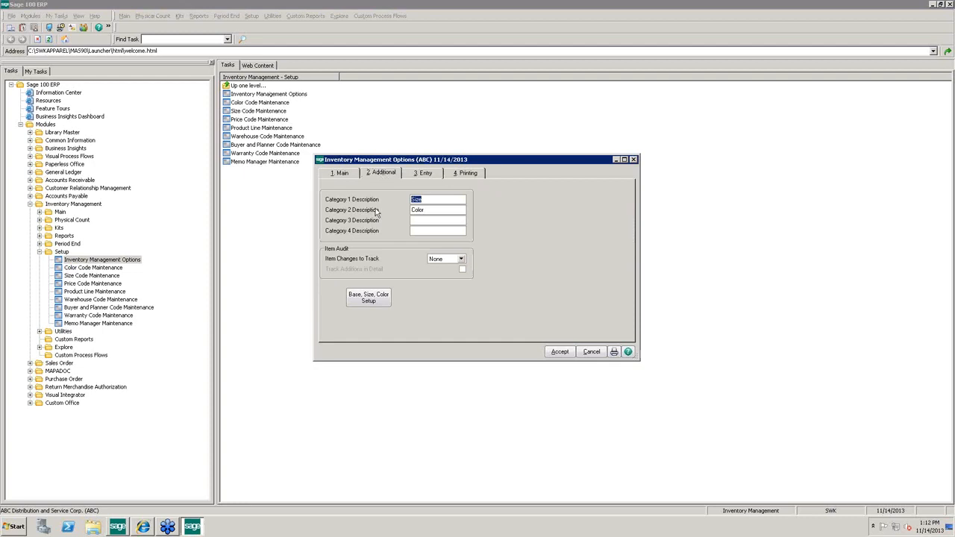
left_click(377, 303)
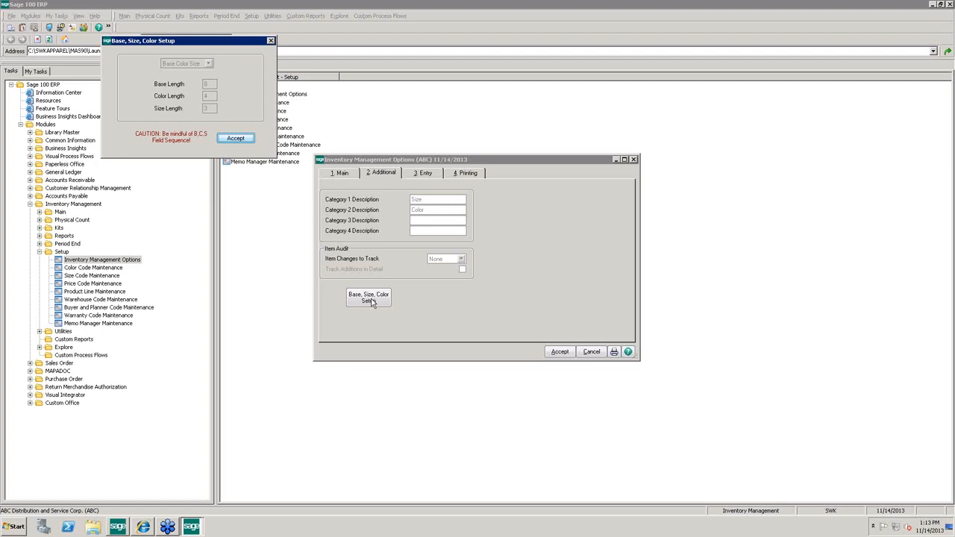
left_click(271, 41)
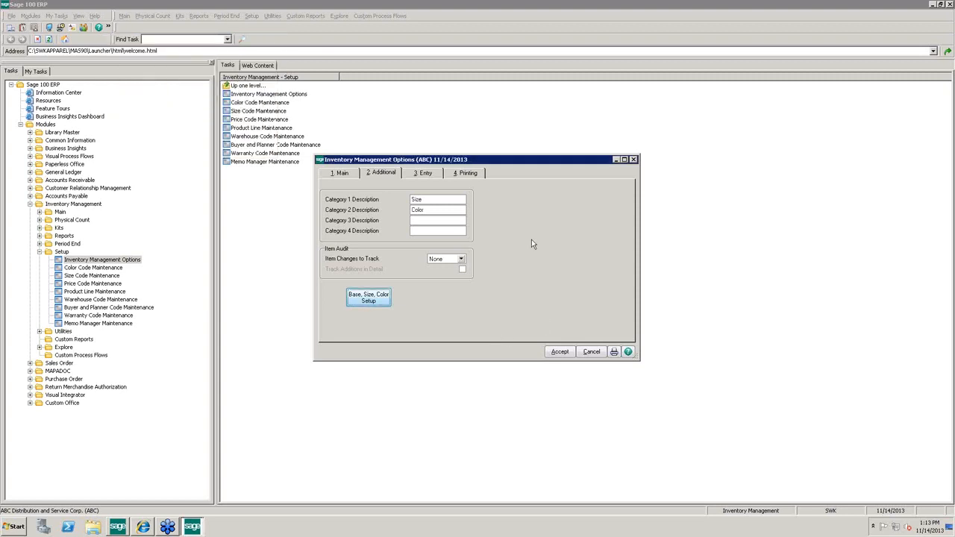
left_click(560, 352)
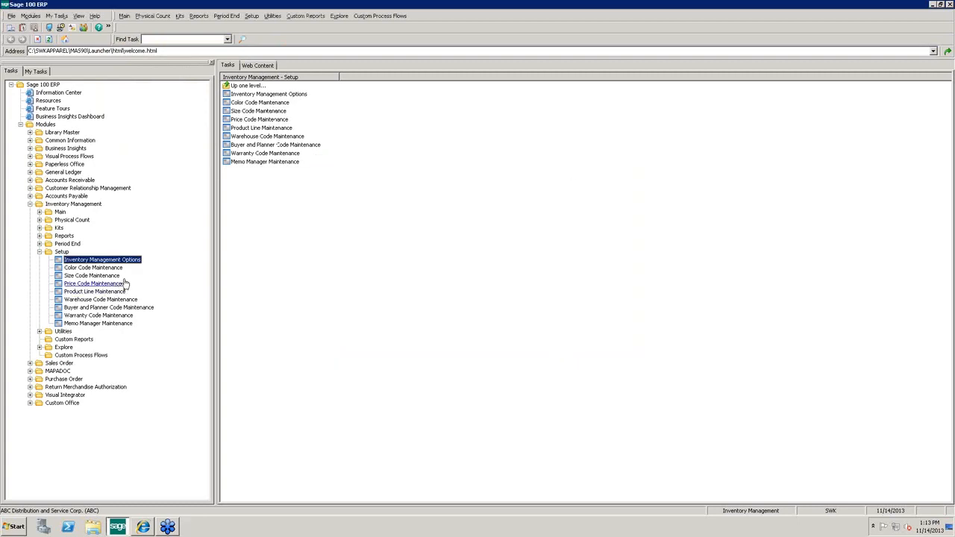
Look up the RED color code in Color Code Maintenance, review its sort field and season settings, and accept the record.
left_click(88, 270)
double_click(87, 271)
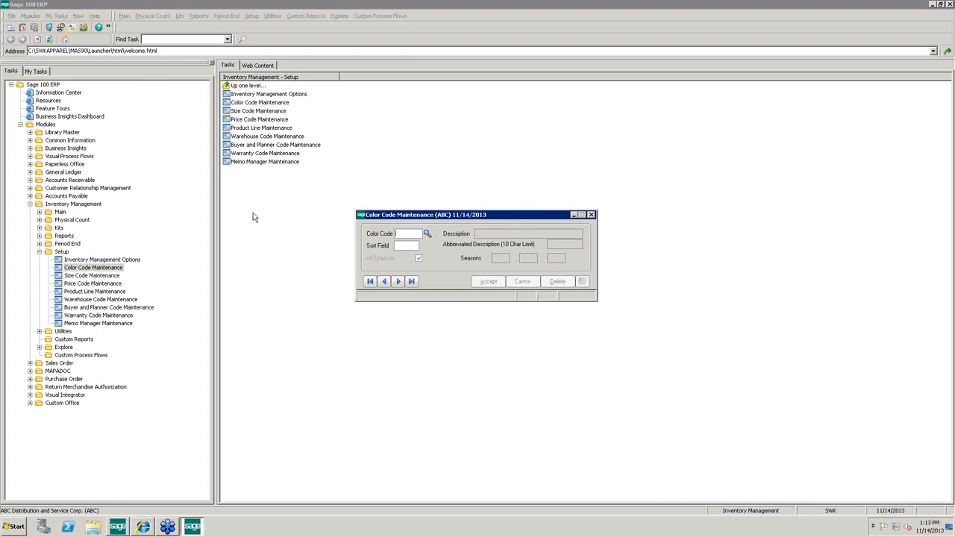
left_click(427, 234)
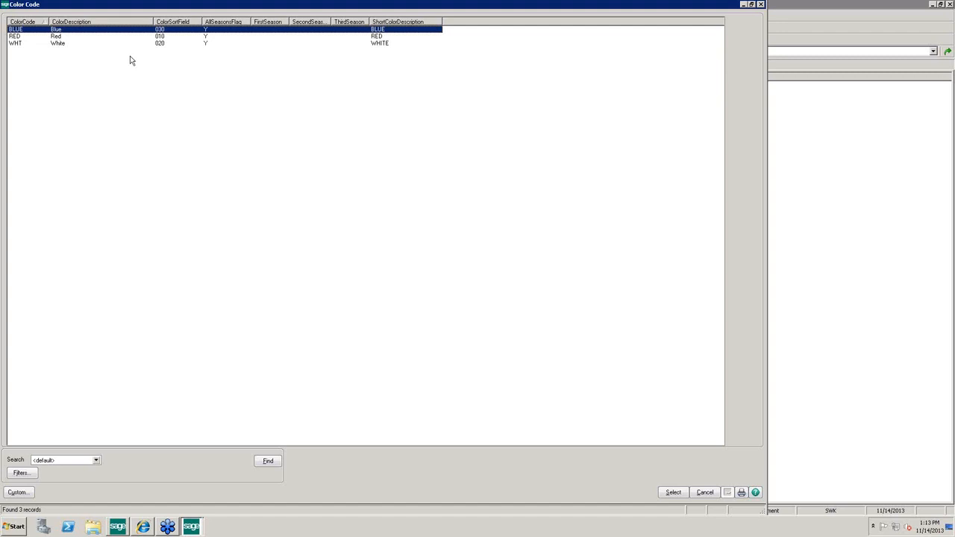
double_click(58, 38)
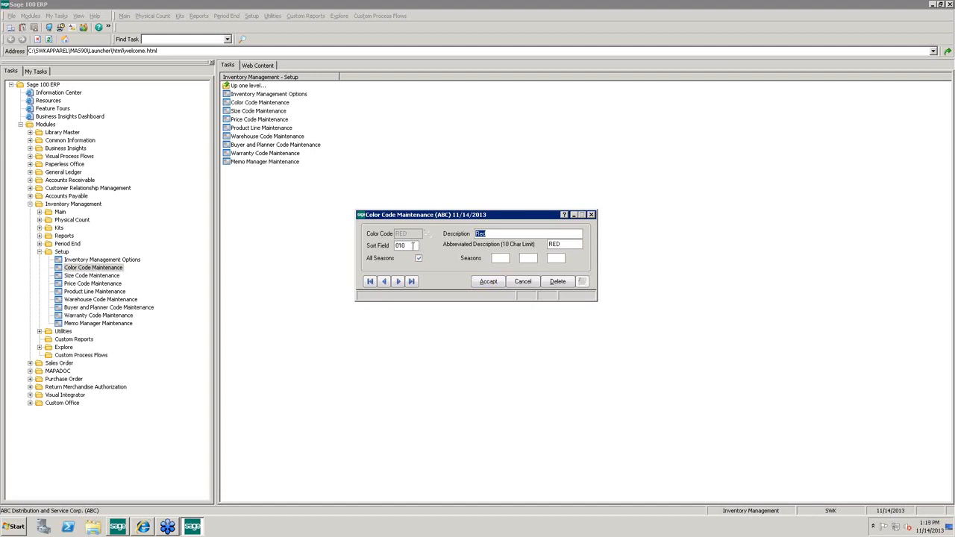
left_click(487, 283)
View the color code list ordered by sort field, and close Color Code Maintenance.
left_click(427, 234)
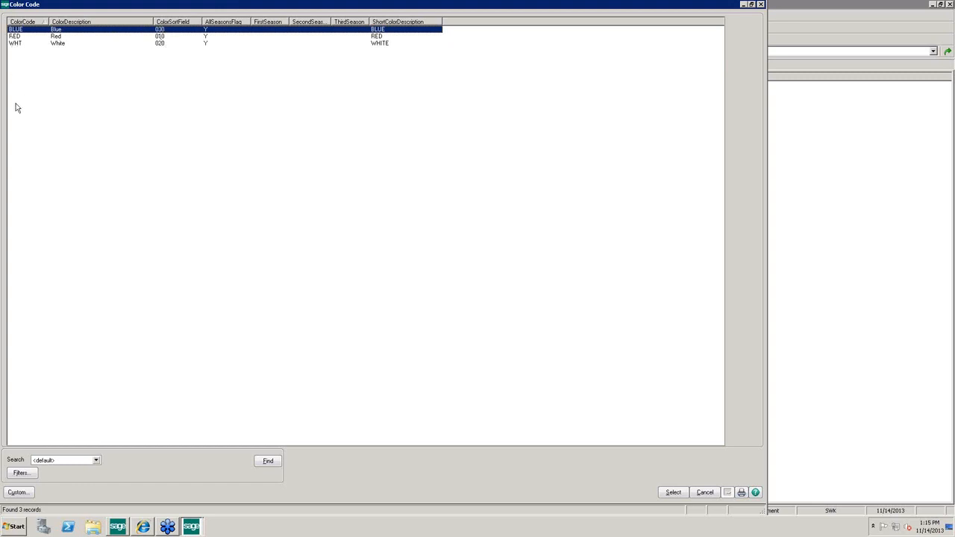
left_click(182, 22)
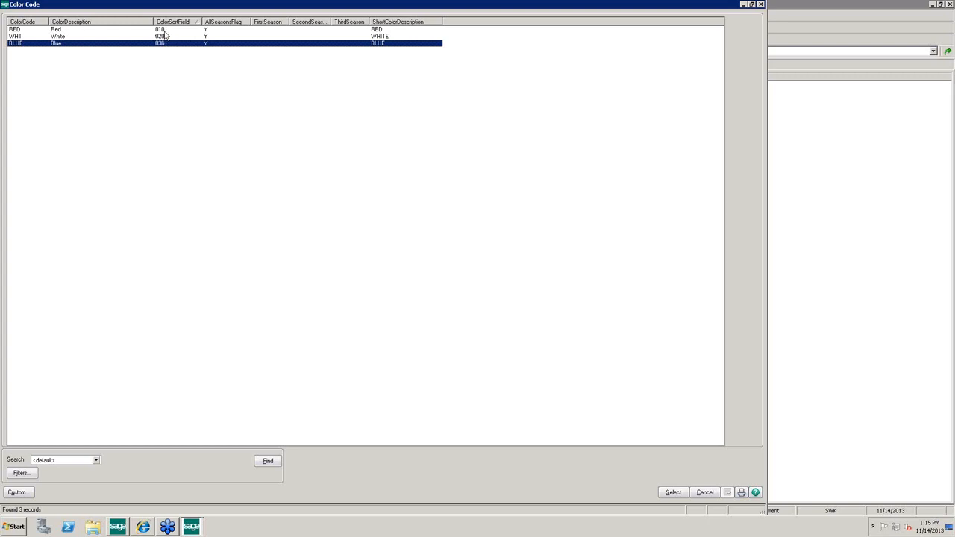
left_click(761, 4)
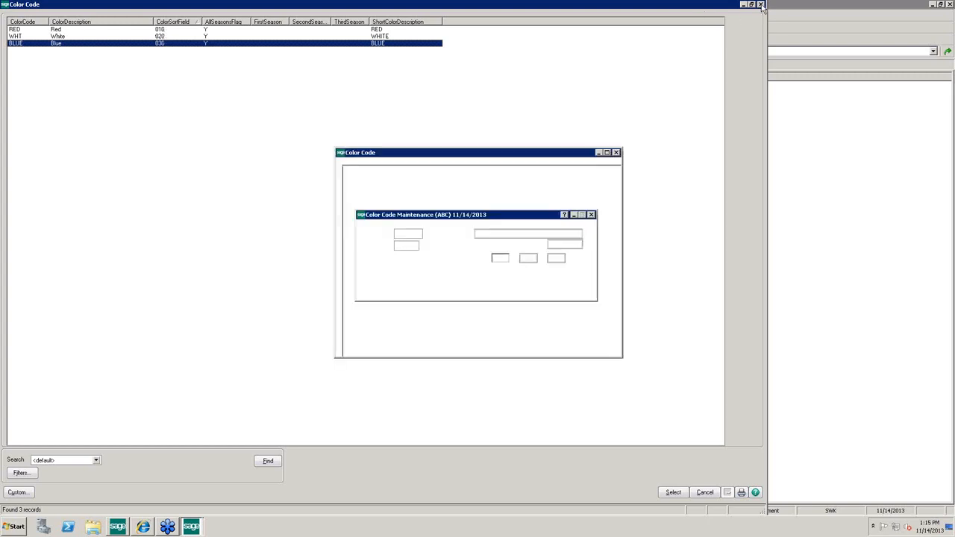
left_click(592, 215)
View the size codes ordered by sort field in Size Code Maintenance, review the Small size record, and close the window.
left_click(97, 276)
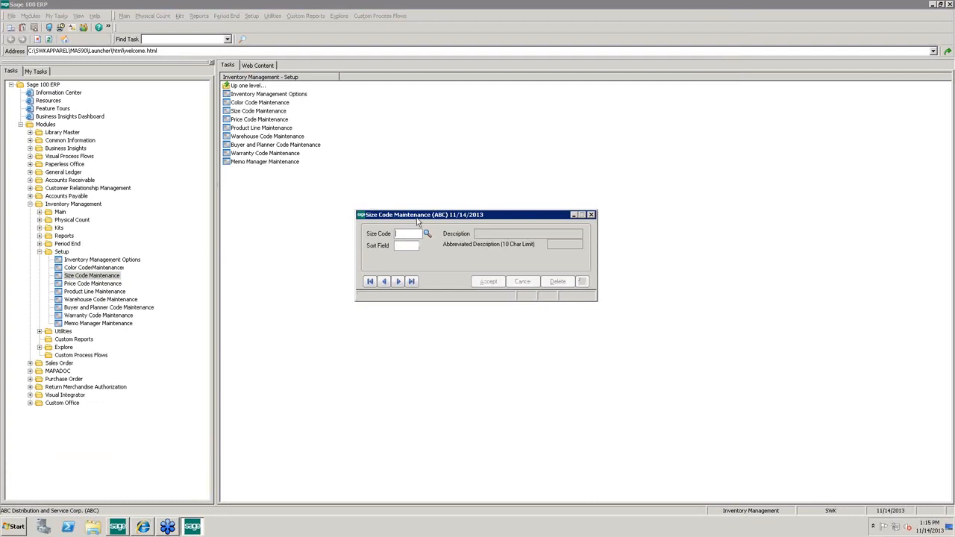
left_click(427, 233)
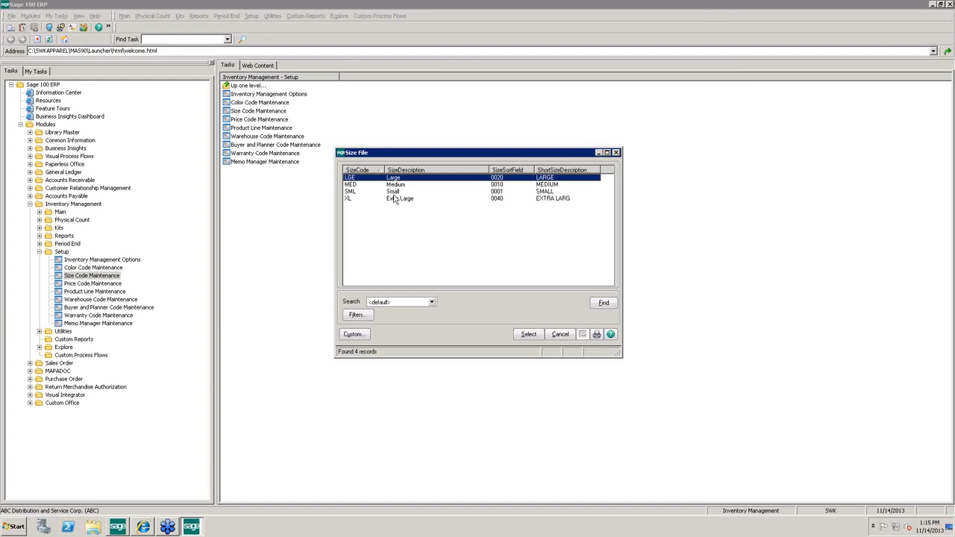
left_click(509, 170)
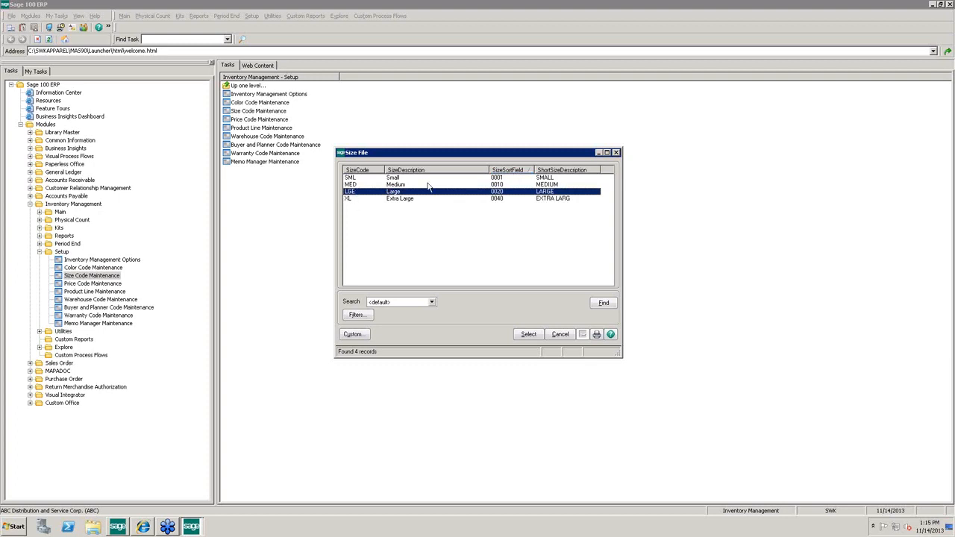
double_click(399, 178)
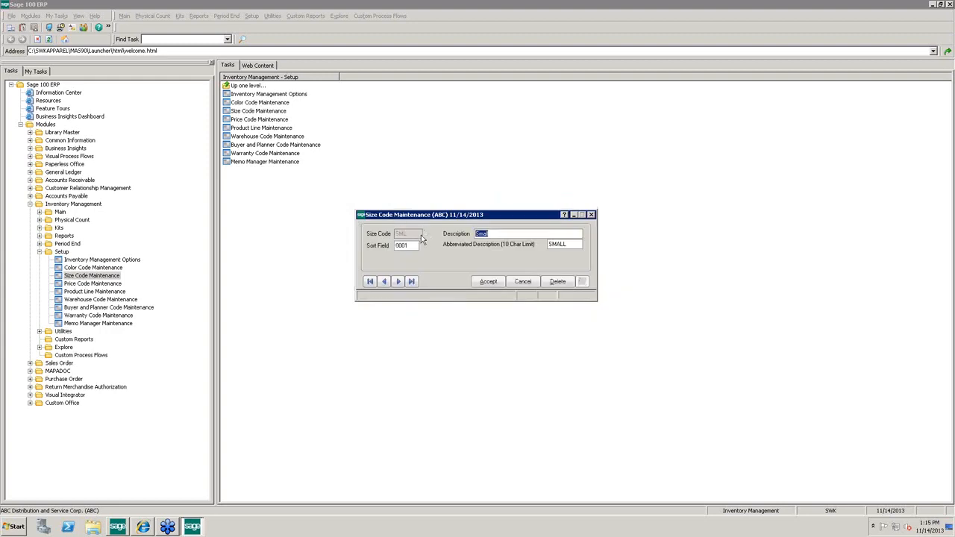
left_click(493, 283)
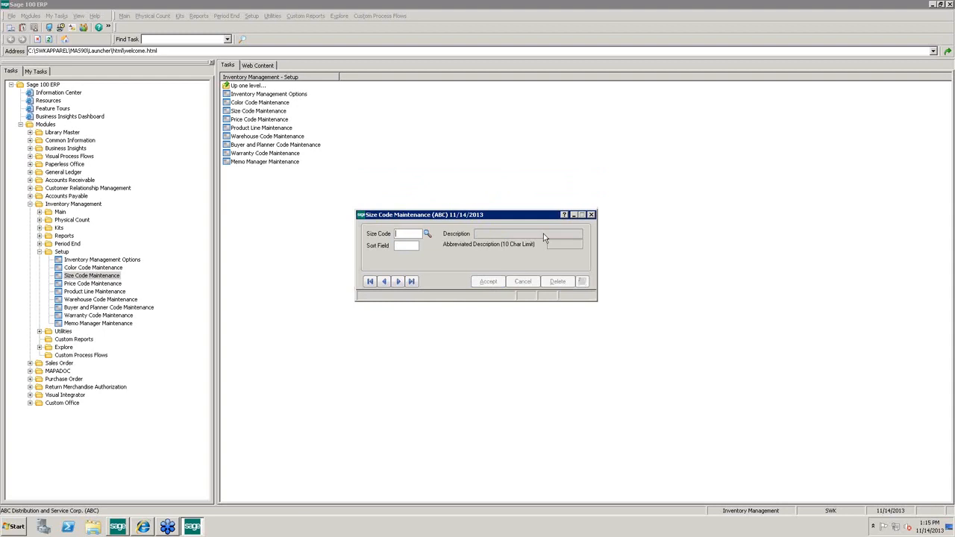
left_click(591, 215)
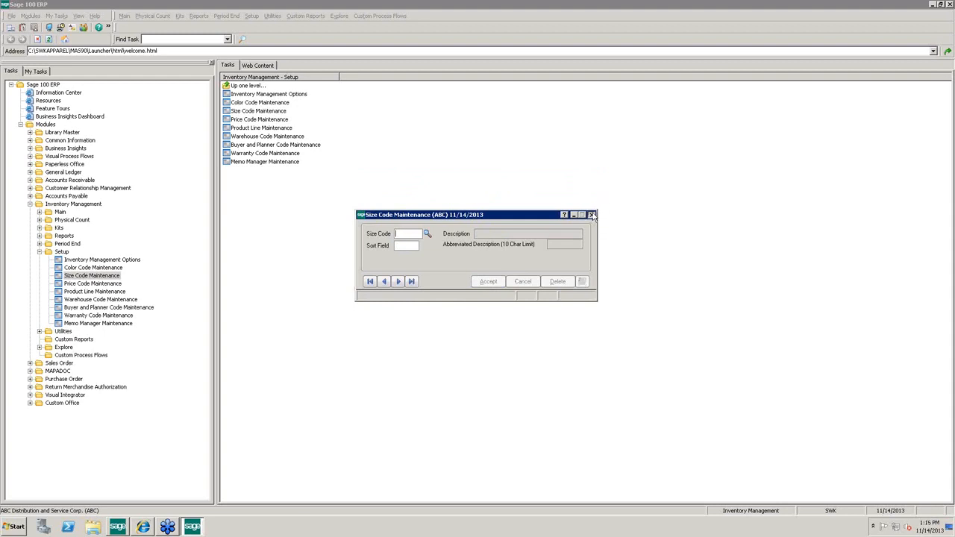
Open Inventory BASE Maintenance from the Inventory Management main tasks and view the list of existing base codes.
left_click(39, 212)
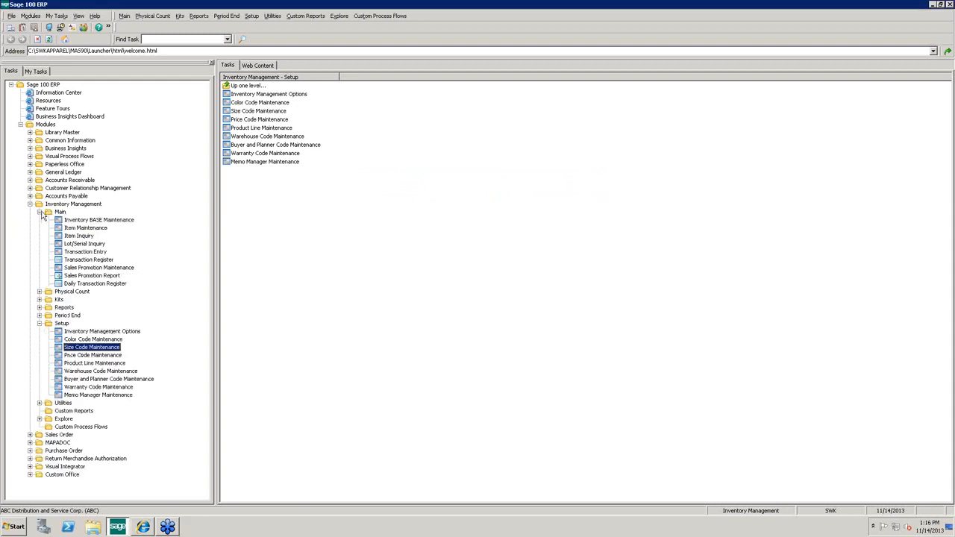
left_click(121, 222)
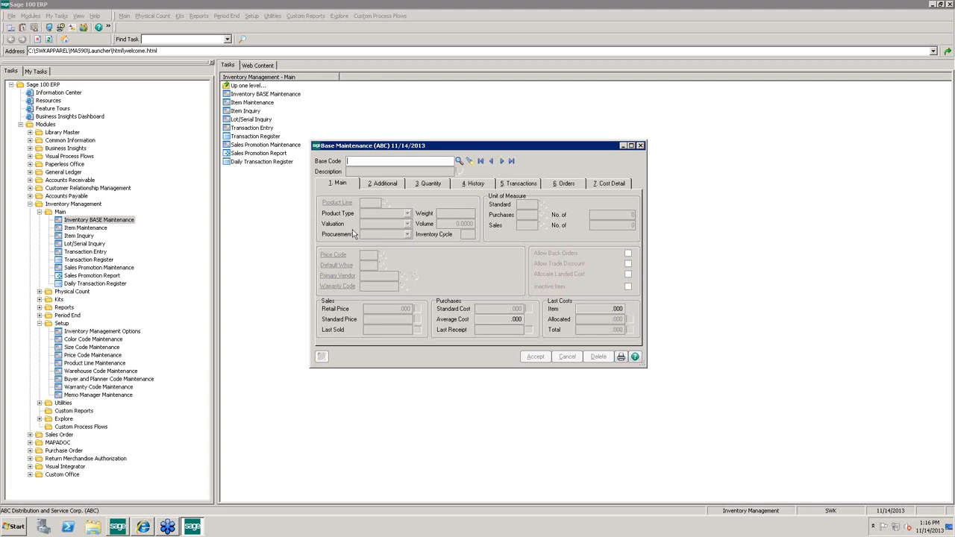
left_click(459, 162)
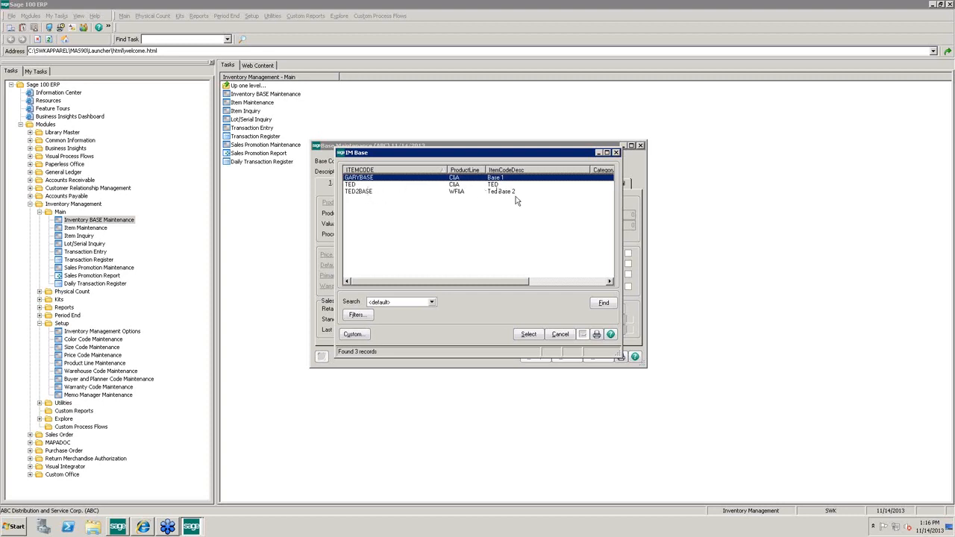
left_click(616, 153)
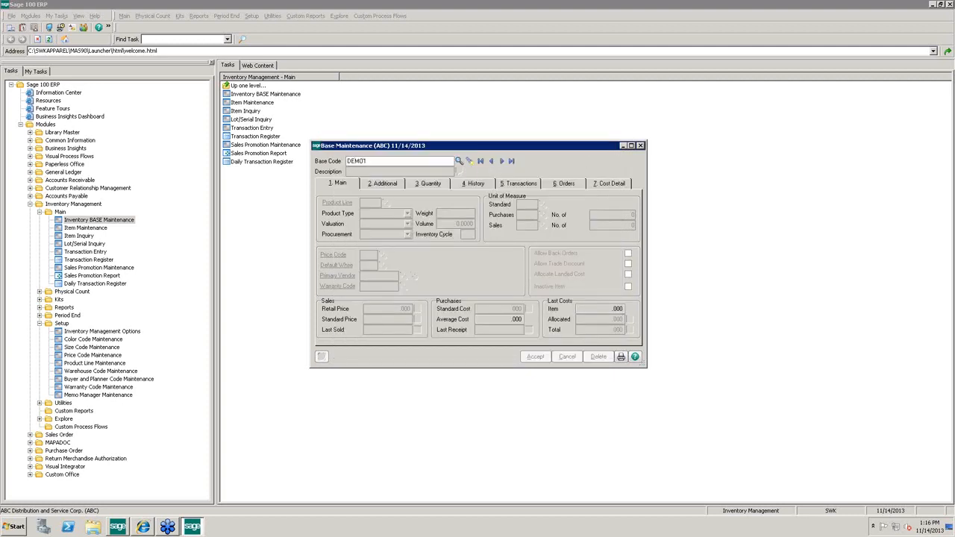
Create base code DEMO1 with the description "for Apparel Demo" and product line C&A.
key("Tab")
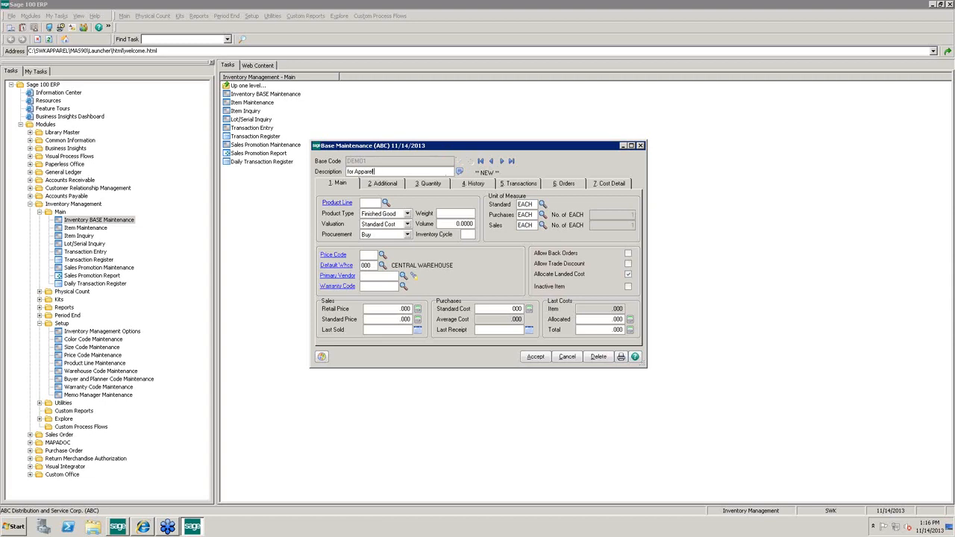
left_click(385, 203)
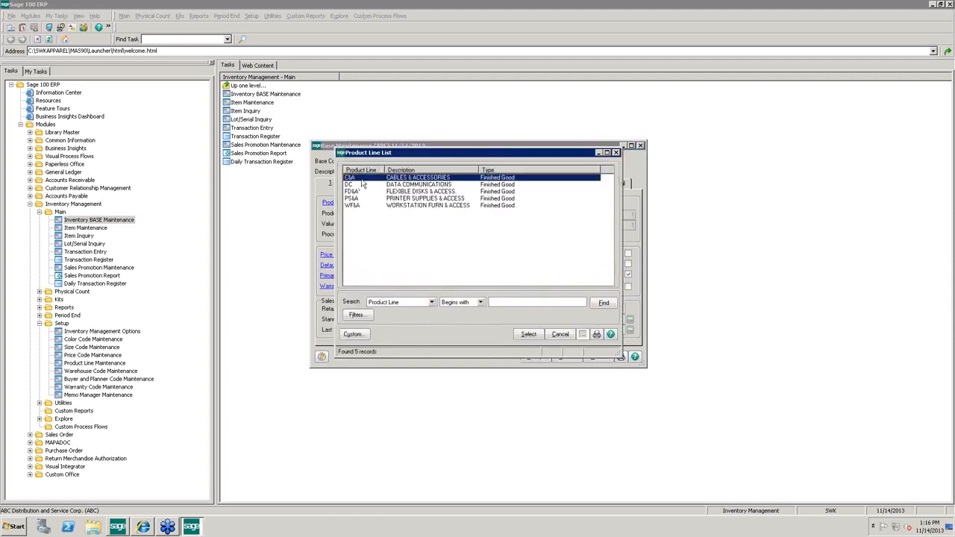
double_click(363, 179)
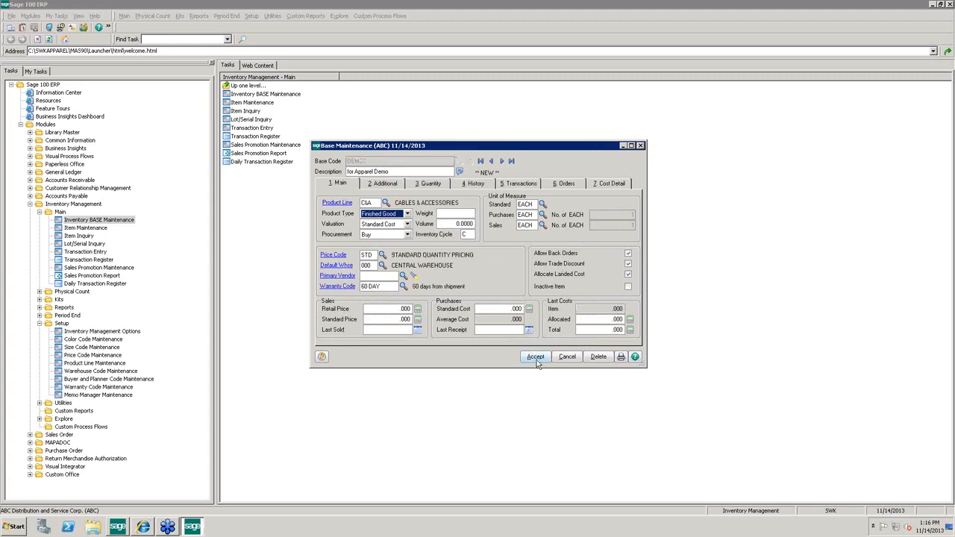
Set the base's standard price to 3.00 and standard cost to 1.00, and save the base record.
left_click(388, 320)
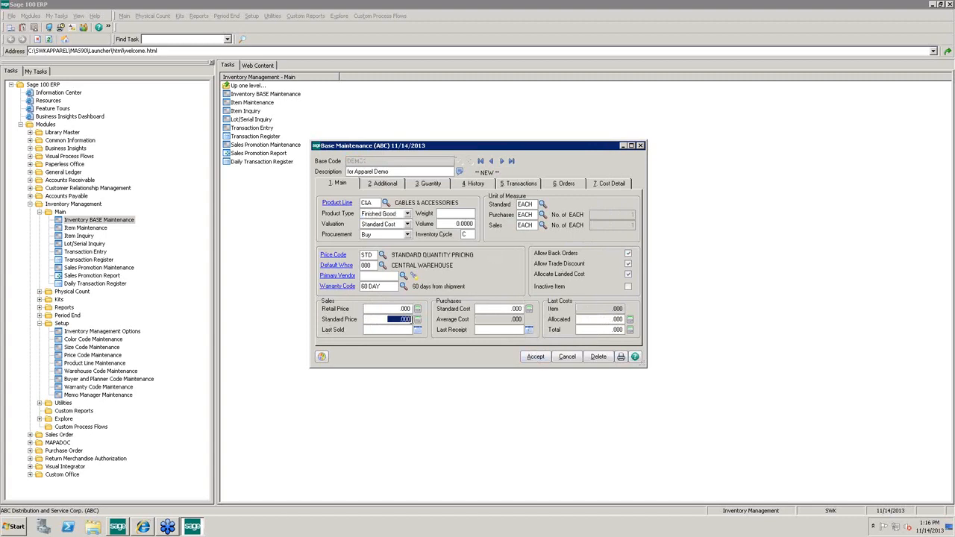
type(".003")
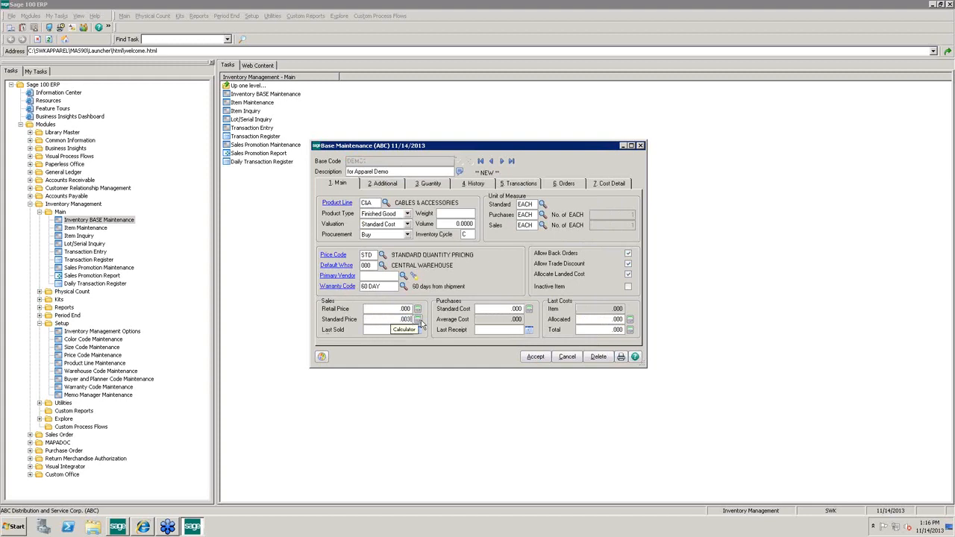
type("00")
left_click(512, 309)
type(".001")
left_click(535, 356)
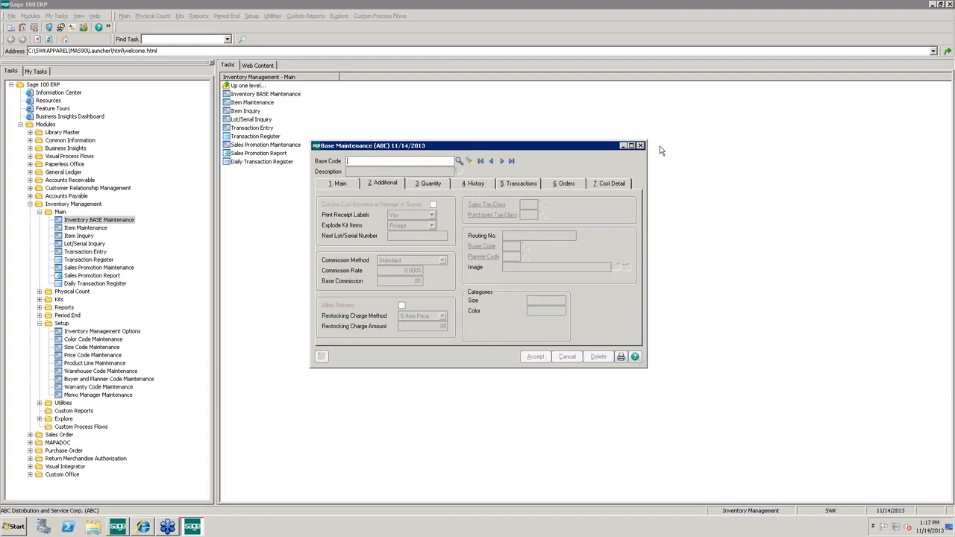
Check the base code list for DEMO1 and close Base Maintenance.
left_click(460, 161)
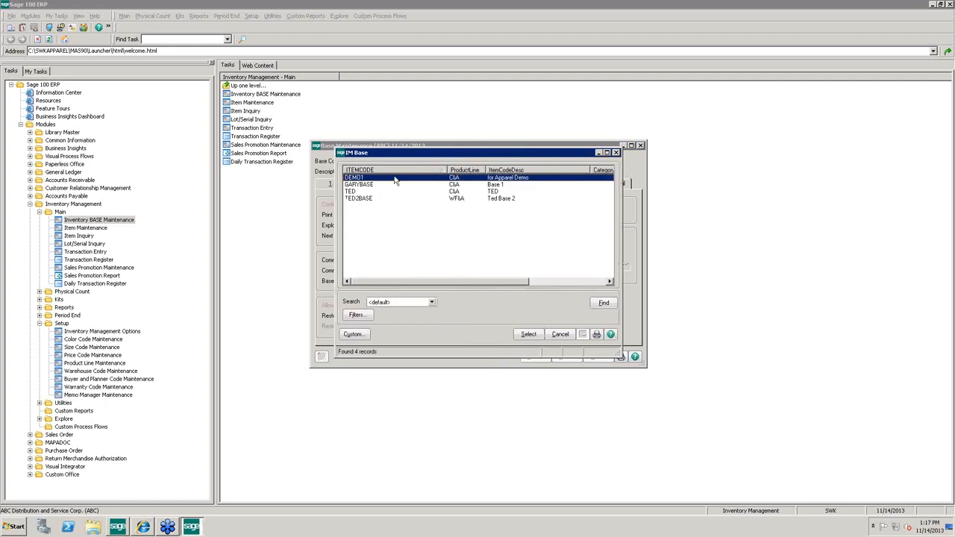
left_click(616, 153)
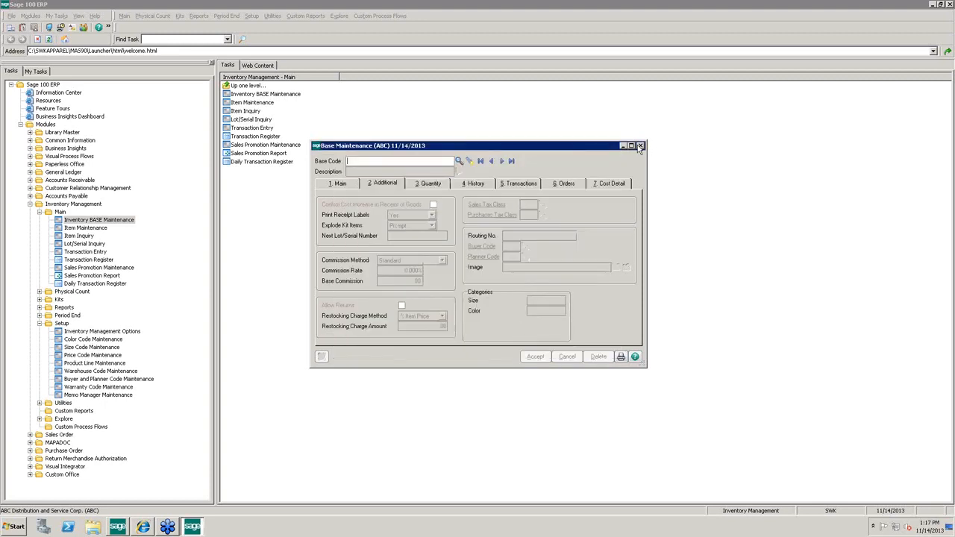
left_click(641, 146)
Open the size/color selection grid from Item Maintenance and choose DEMO1 as the item base.
left_click(91, 228)
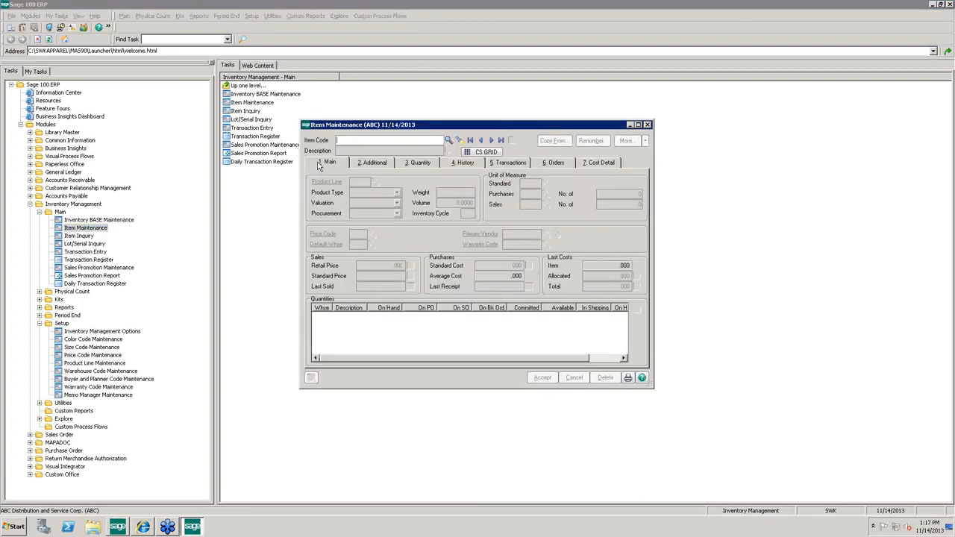
left_click(484, 154)
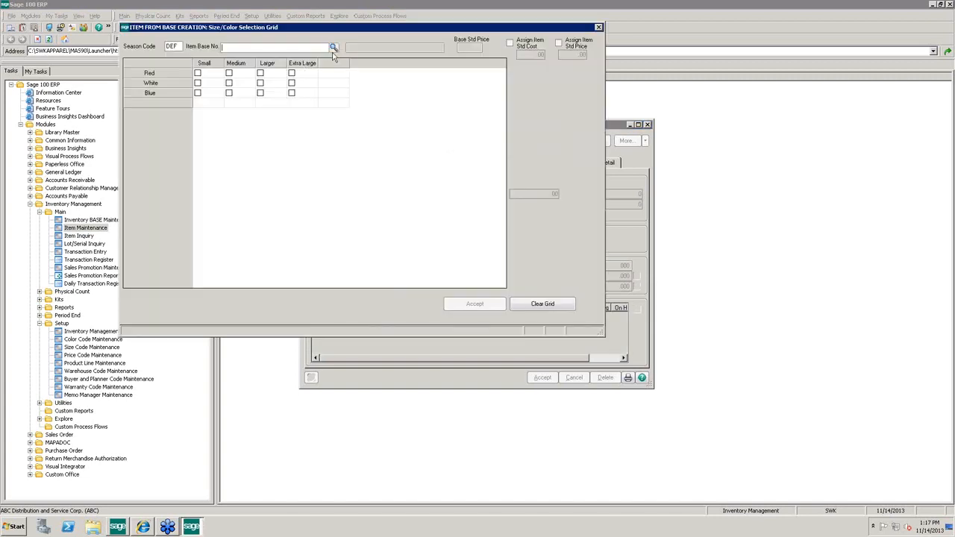
left_click(333, 48)
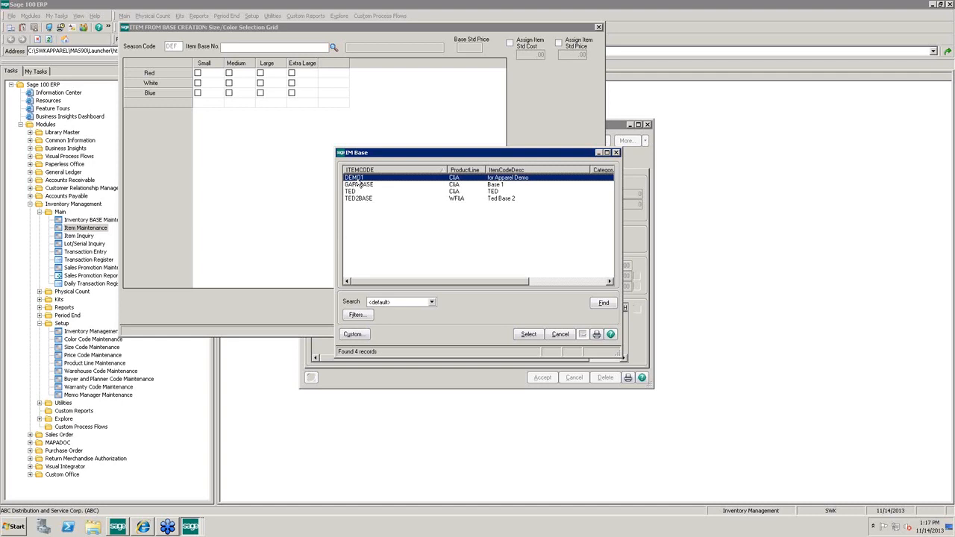
double_click(358, 179)
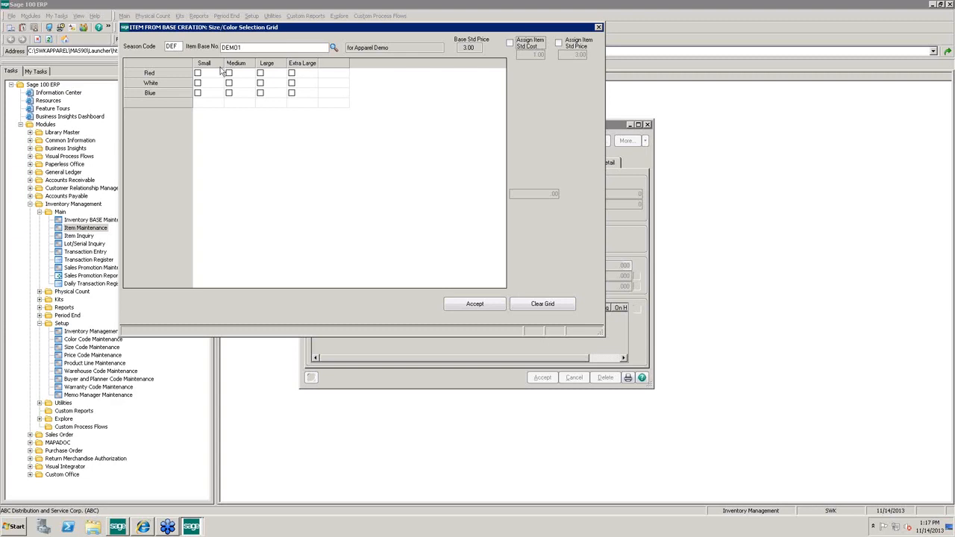
Mark Small, Medium and Large for Red, White and Blue, plus Extra Large for White, in the DEMO1 selection grid.
left_click(198, 73)
left_click(229, 73)
left_click(260, 74)
left_click(198, 84)
left_click(229, 83)
left_click(260, 84)
left_click(294, 84)
left_click(198, 93)
left_click(229, 94)
left_click(261, 92)
Create new items for all marked DEMO1 size and color combinations at once, and close the selection grid.
left_click(472, 305)
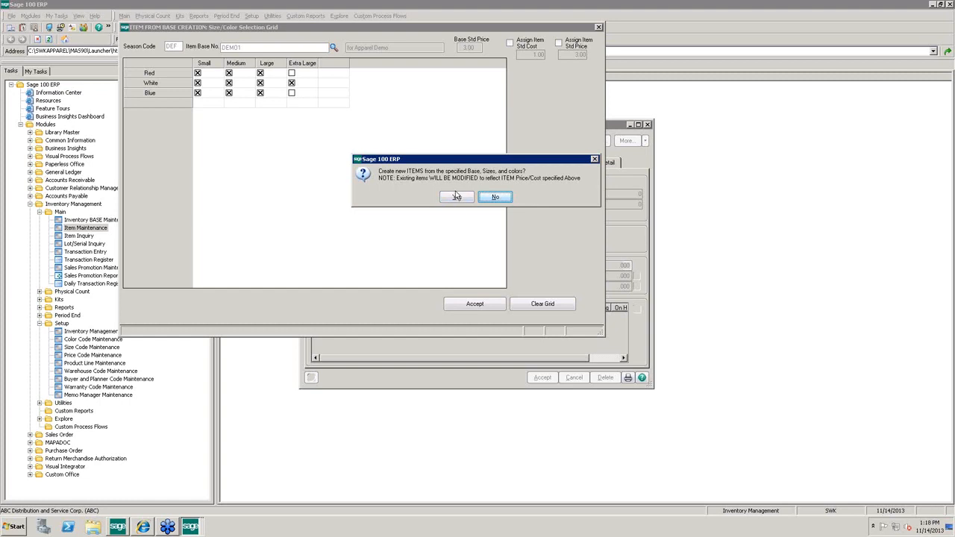
left_click(457, 197)
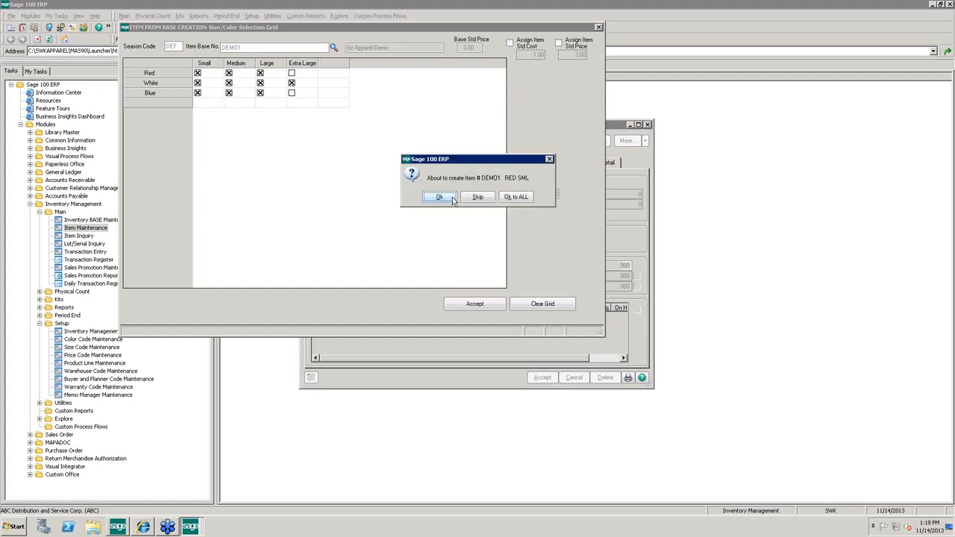
left_click(517, 197)
left_click(471, 200)
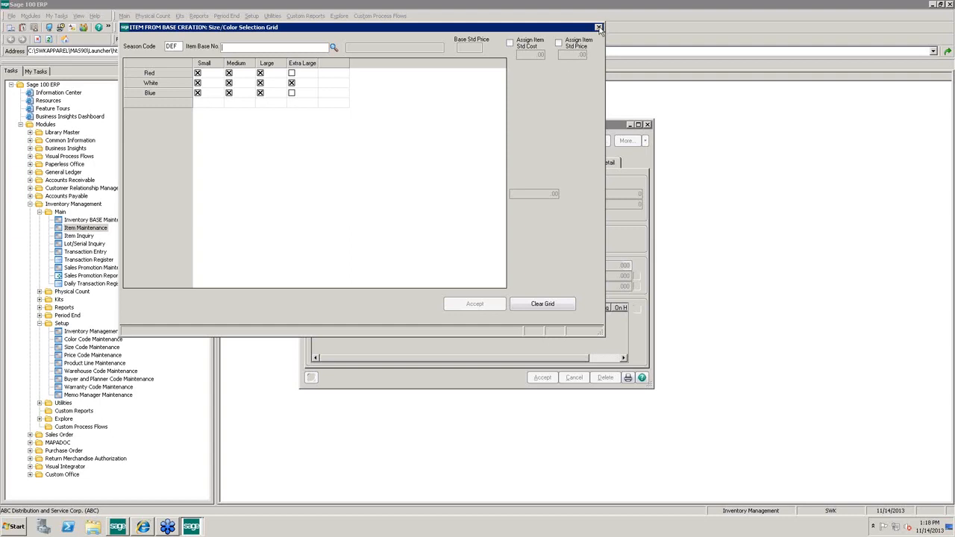
left_click(599, 28)
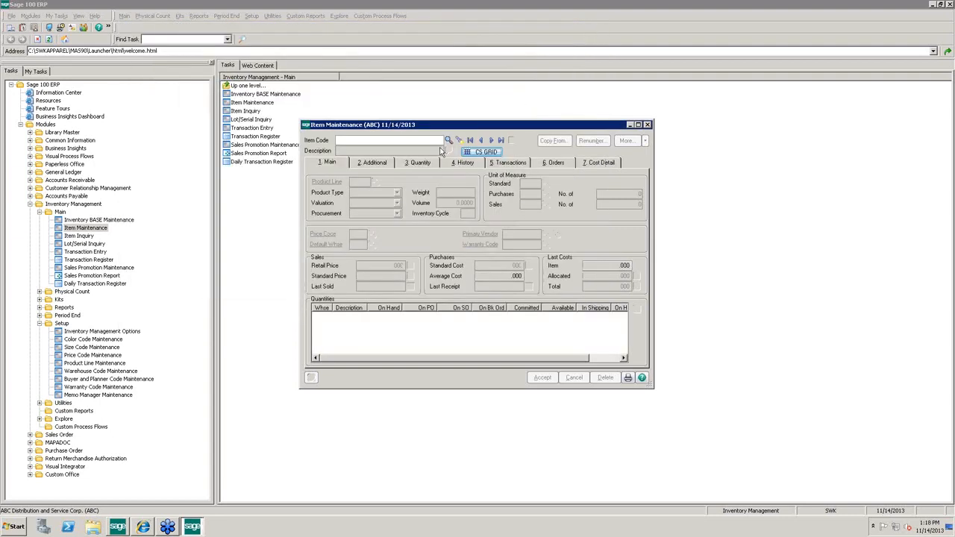
Check the item list for the new DEMO1 items and close Item Maintenance.
left_click(448, 141)
scroll(385, 230, "down", 2)
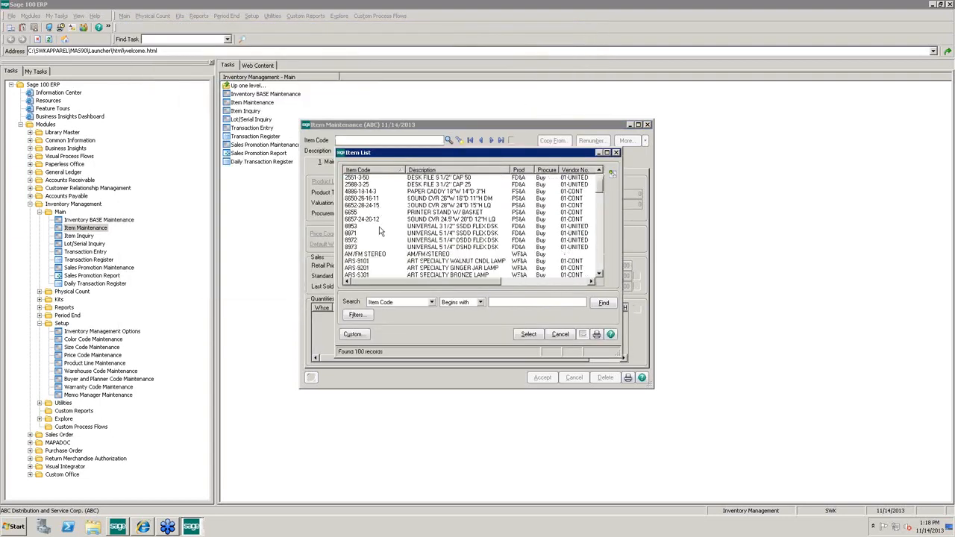
scroll(385, 230, "down", 8)
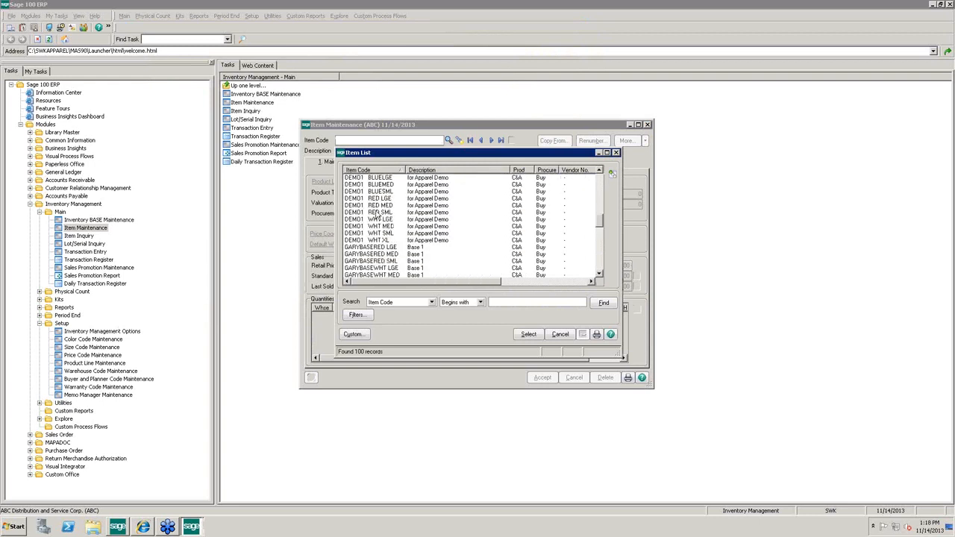
scroll(365, 196, "up", 1)
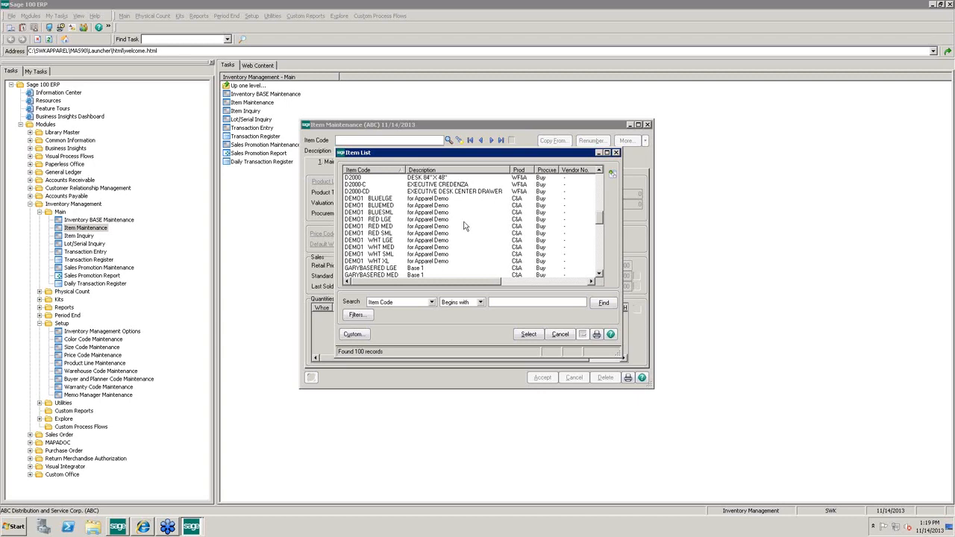
left_click(617, 154)
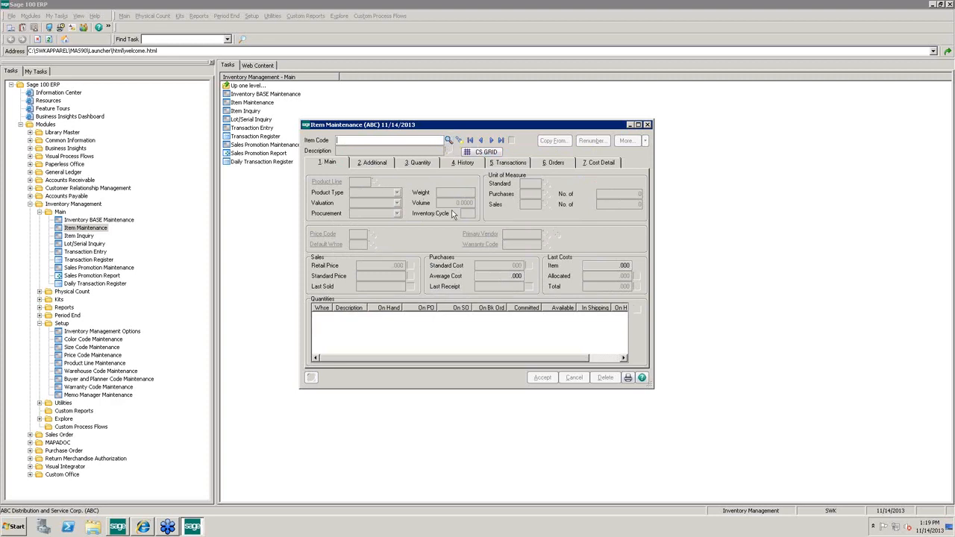
left_click(648, 125)
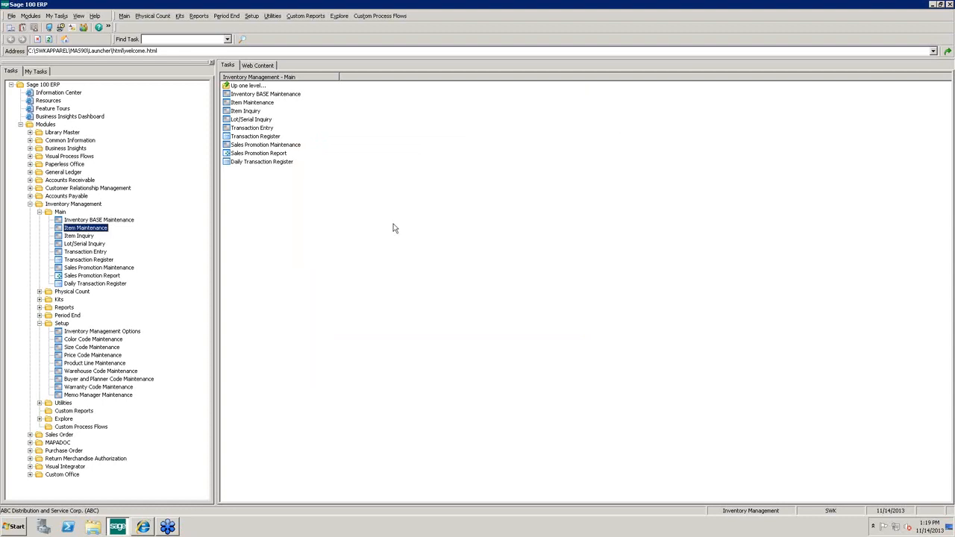
Open Sales Order Entry from the Sales Order module and start an order with the next available number.
left_click(30, 204)
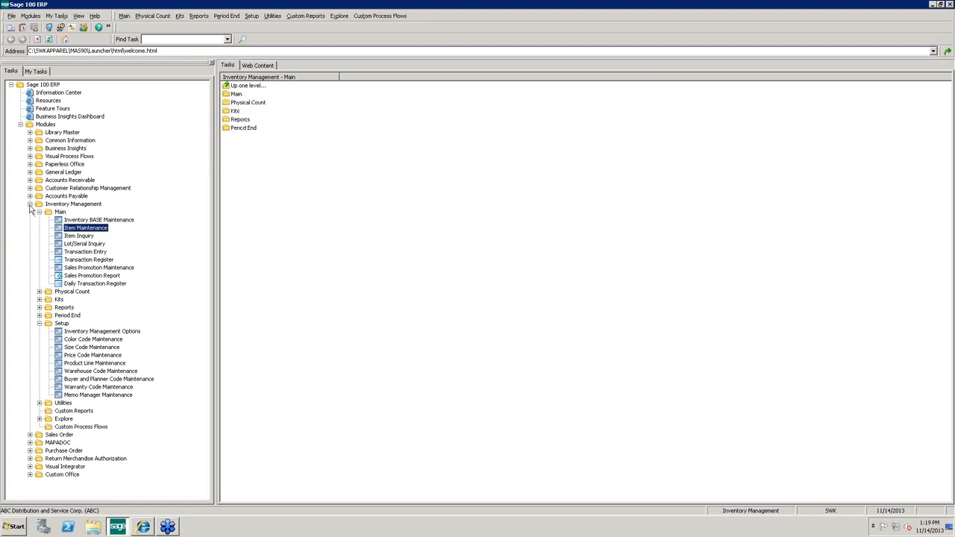
left_click(30, 212)
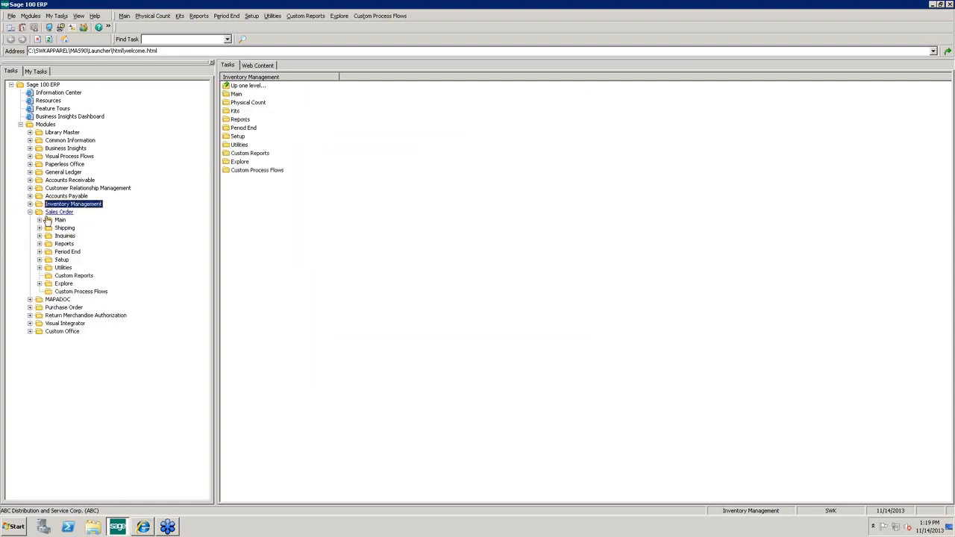
left_click(38, 220)
left_click(94, 228)
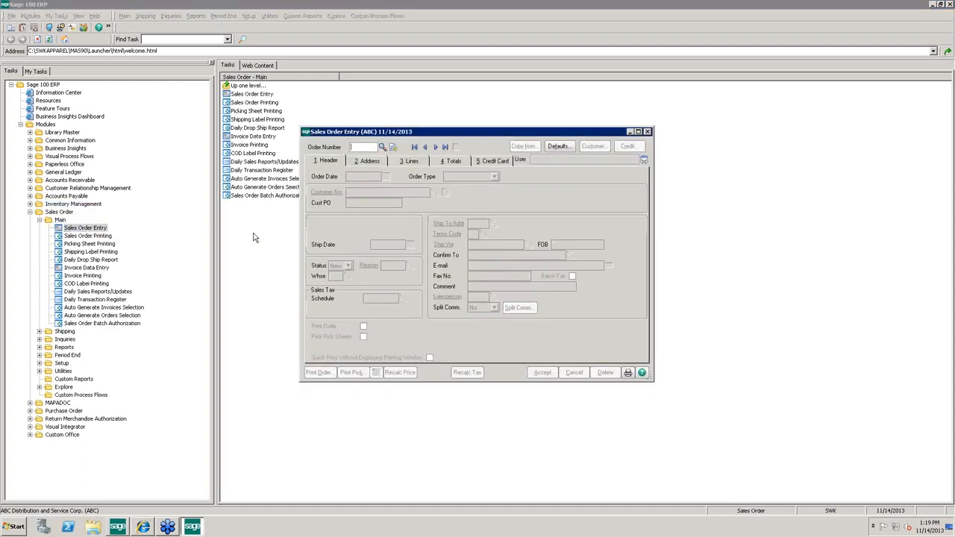
left_click(393, 147)
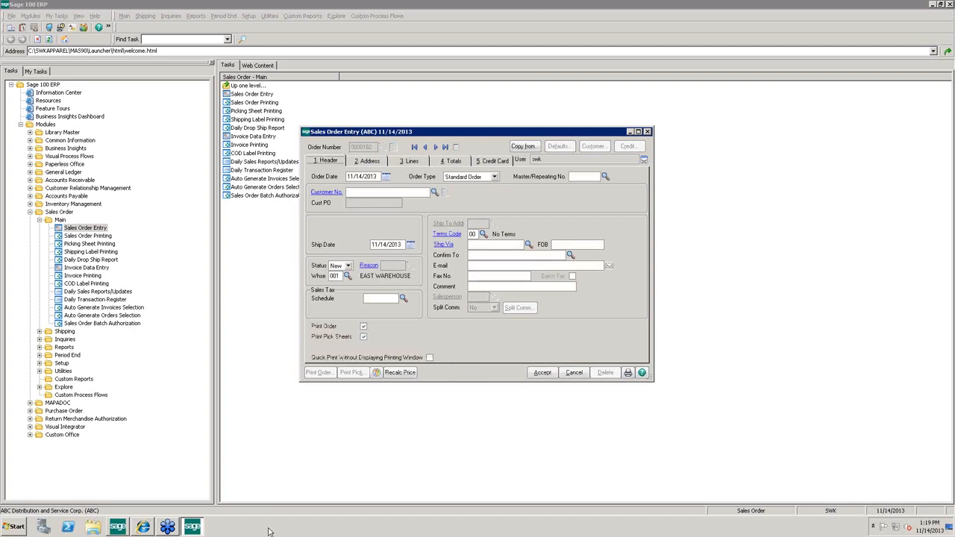
Assign the customer American Business Futures to the sales order and accept its credit history.
left_click(434, 194)
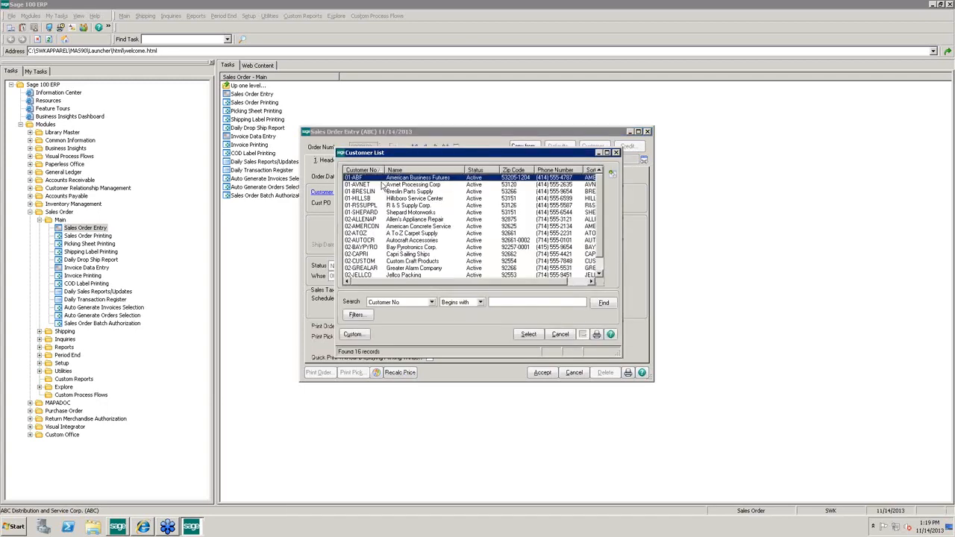
double_click(387, 182)
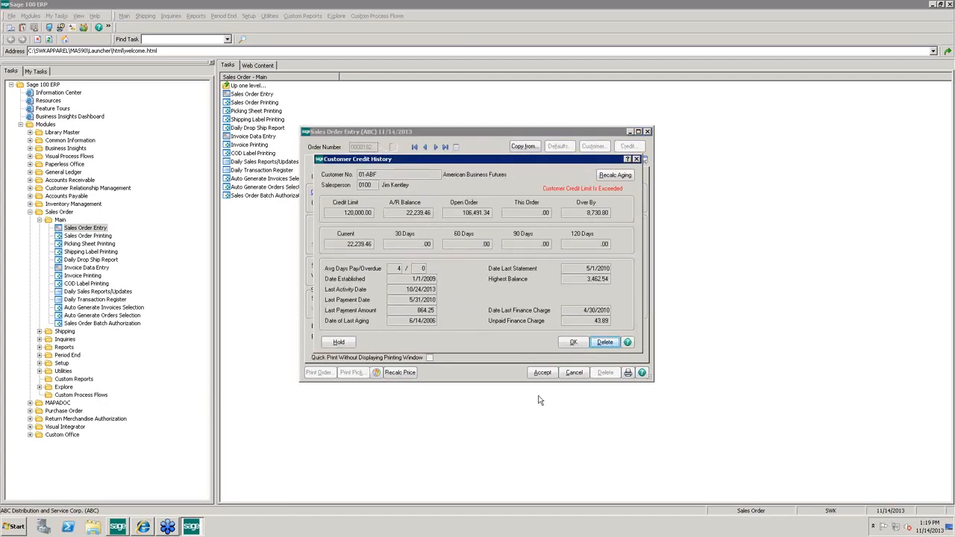
left_click(572, 342)
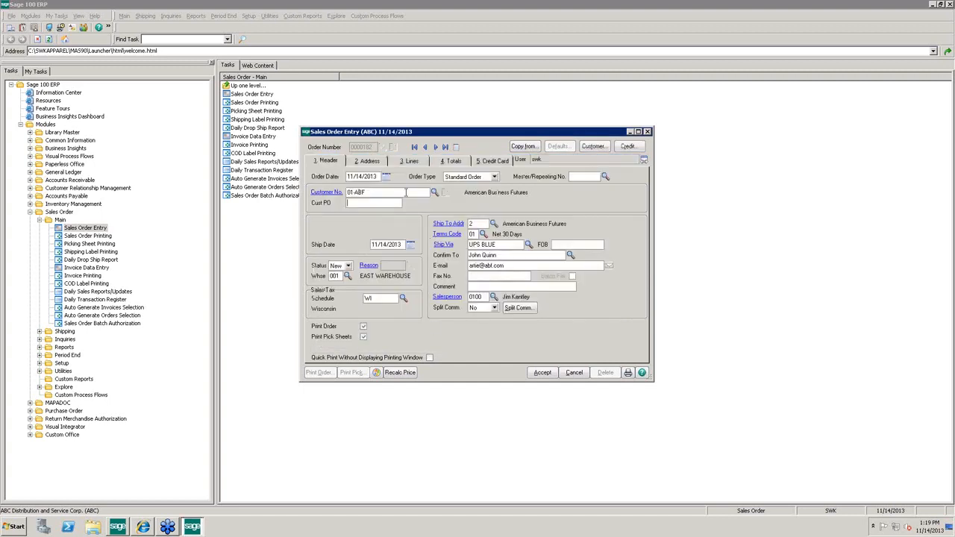
Open the size/color quantity grid for base DEMO1 on the sales order lines.
left_click(412, 162)
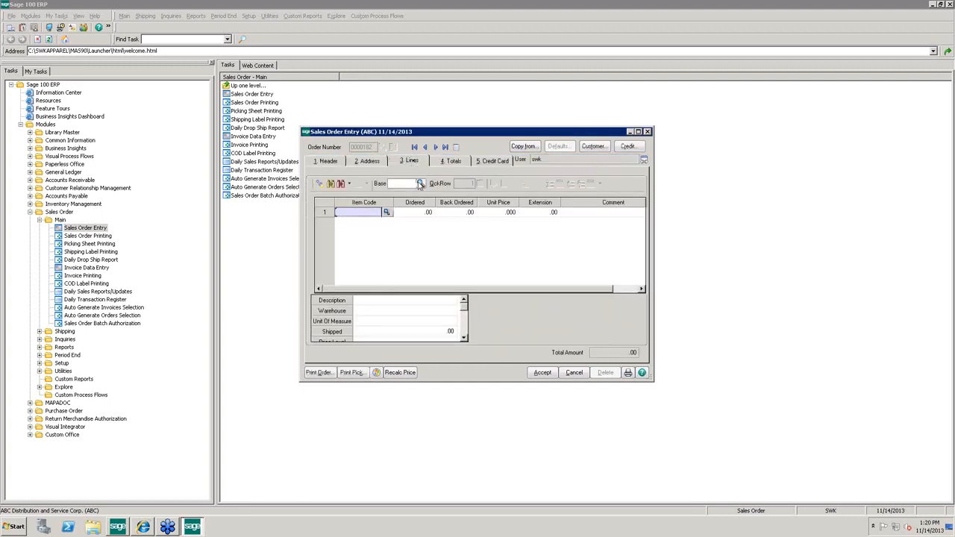
left_click(420, 185)
double_click(358, 179)
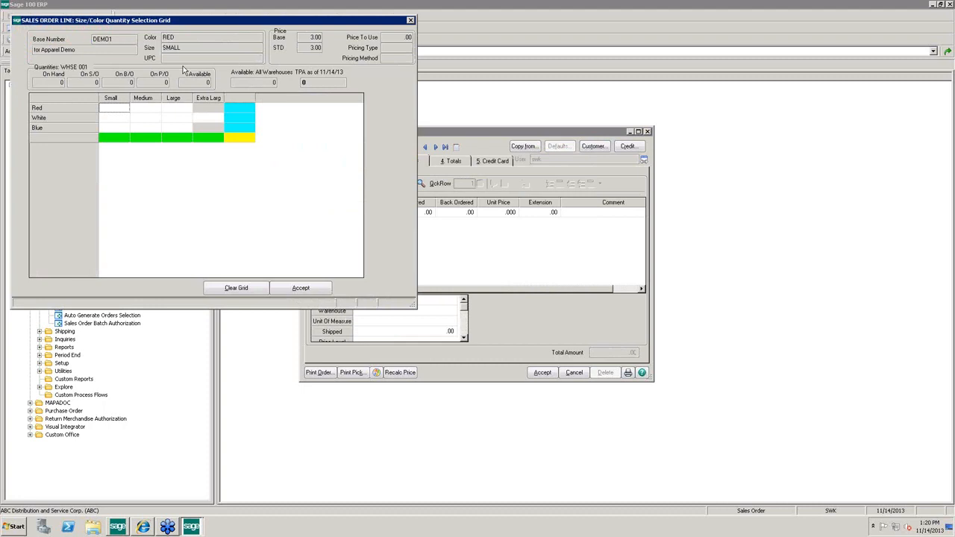
left_click_drag(190, 20, 301, 62)
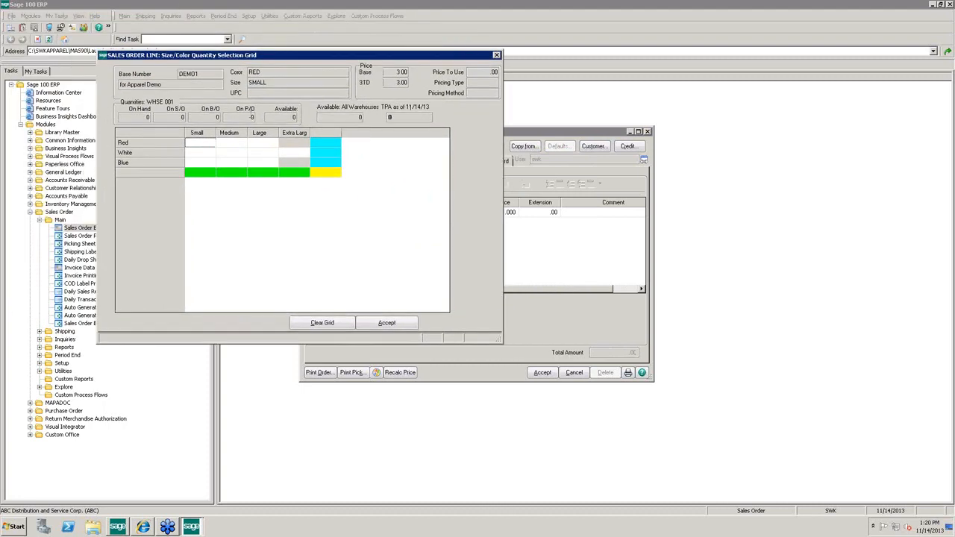
Add DEMO1 sales quantities from Small upward: Red 2, 1, 3; White 1, 2, 3, 1; Blue 5, 2, 1, and accept the grid.
left_click(200, 144)
type("2")
key("Tab")
type("1")
key("Tab")
type("3")
key("Tab")
type("1")
key("Tab")
type("2")
key("Tab")
type("3")
key("Tab")
type("1")
key("Tab")
type("5")
key("Tab")
type("2")
key("Tab")
type("1")
key("Tab")
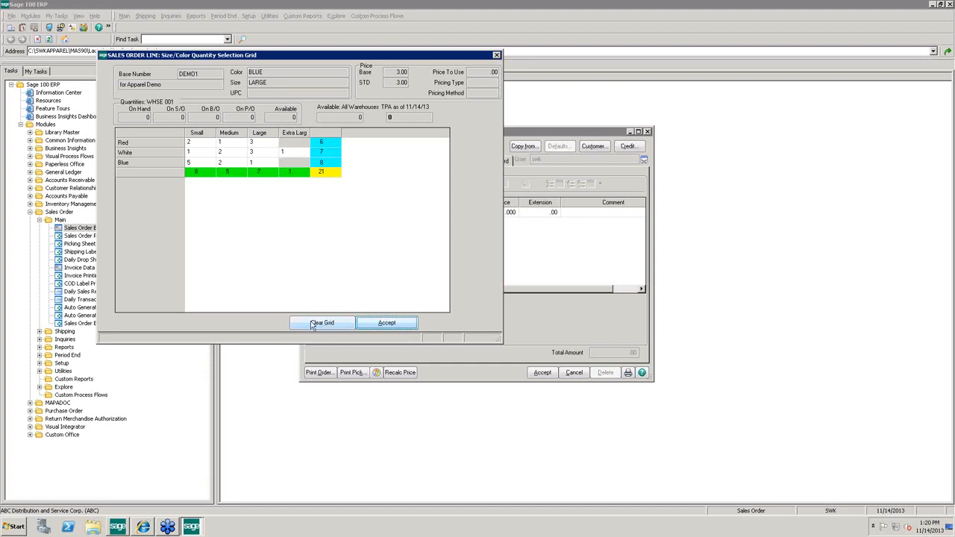
left_click(377, 325)
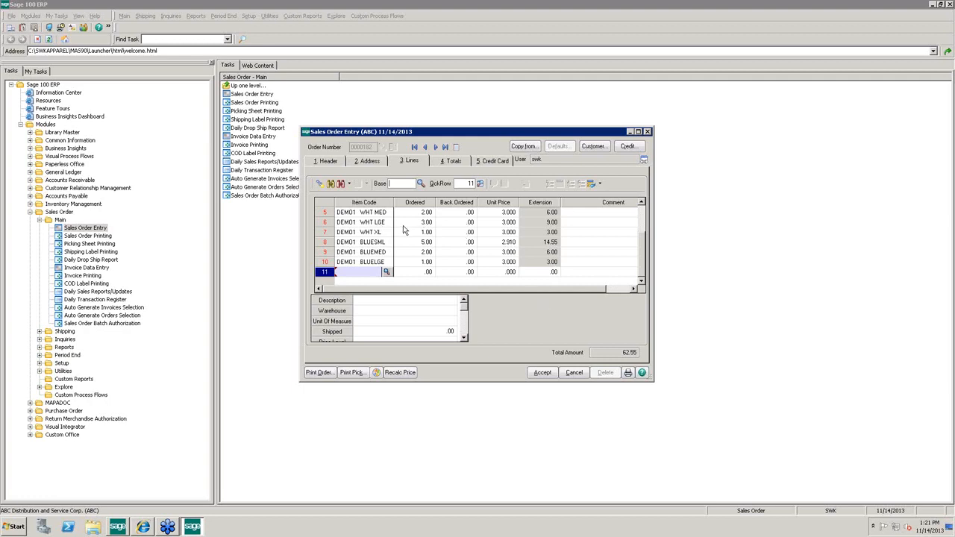
Save the sales order and close Sales Order Entry.
left_click(543, 374)
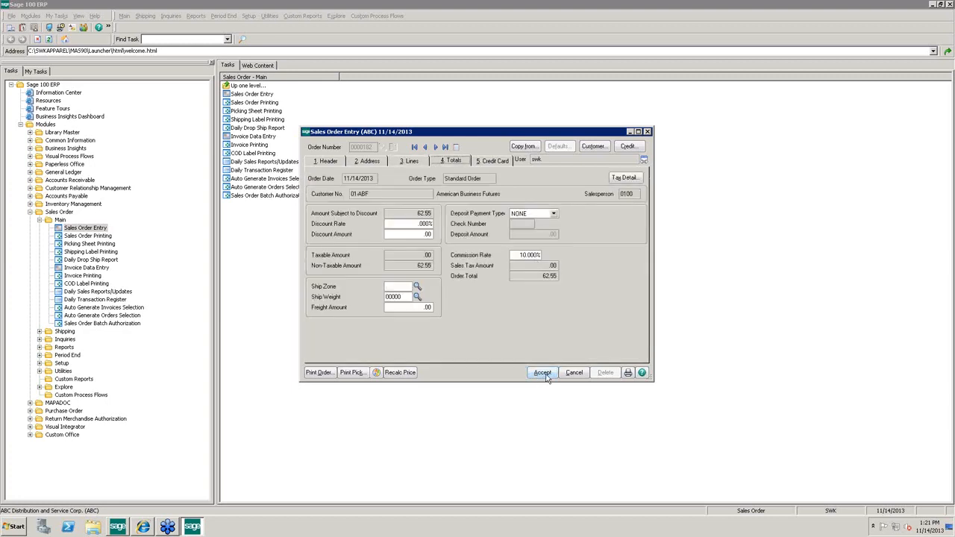
left_click(543, 373)
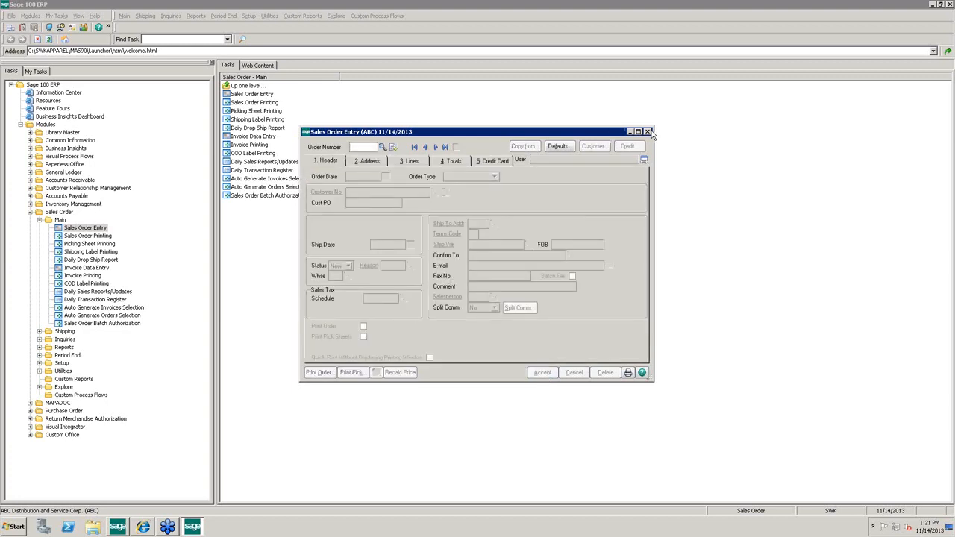
left_click(648, 131)
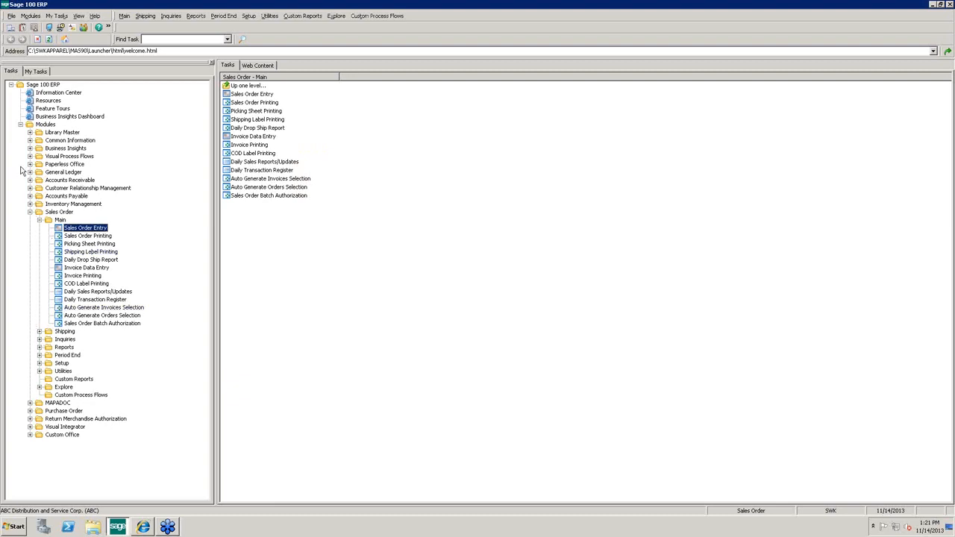
Open Purchase Order Entry from the Purchase Order module and start an order with the next available number.
left_click(30, 213)
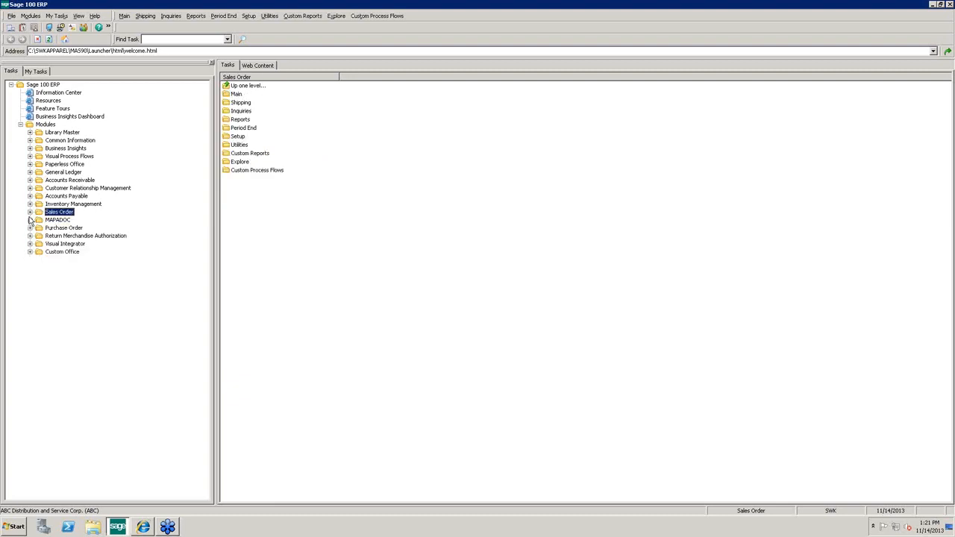
left_click(29, 228)
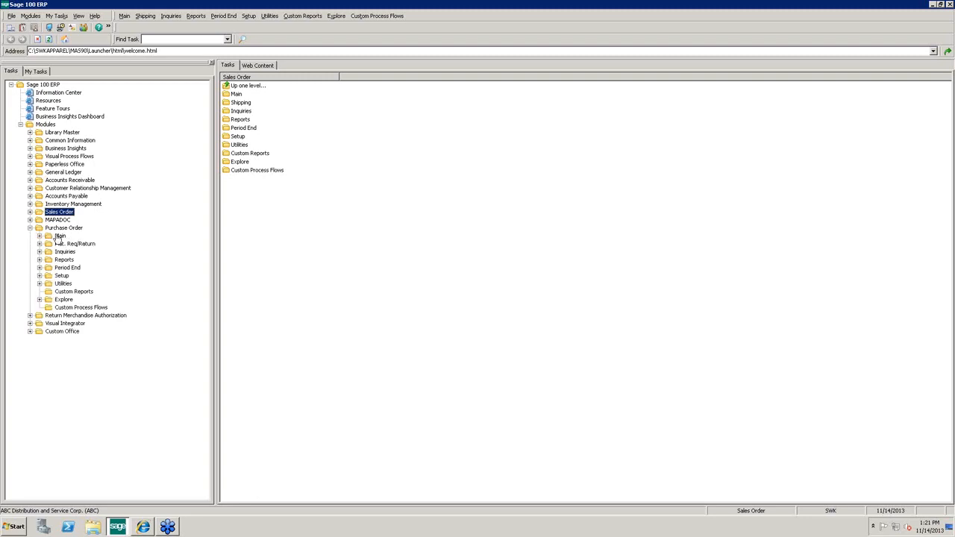
double_click(59, 236)
double_click(89, 260)
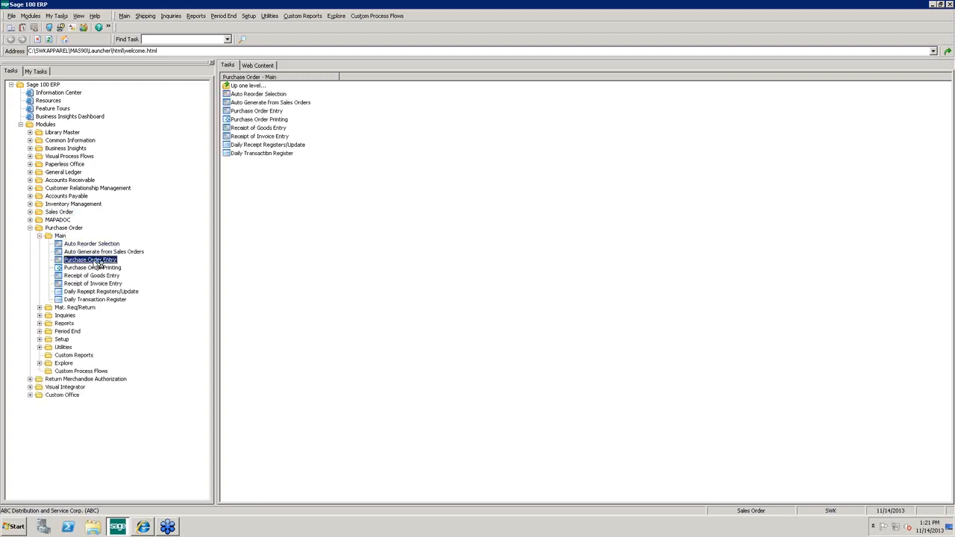
left_click(197, 107)
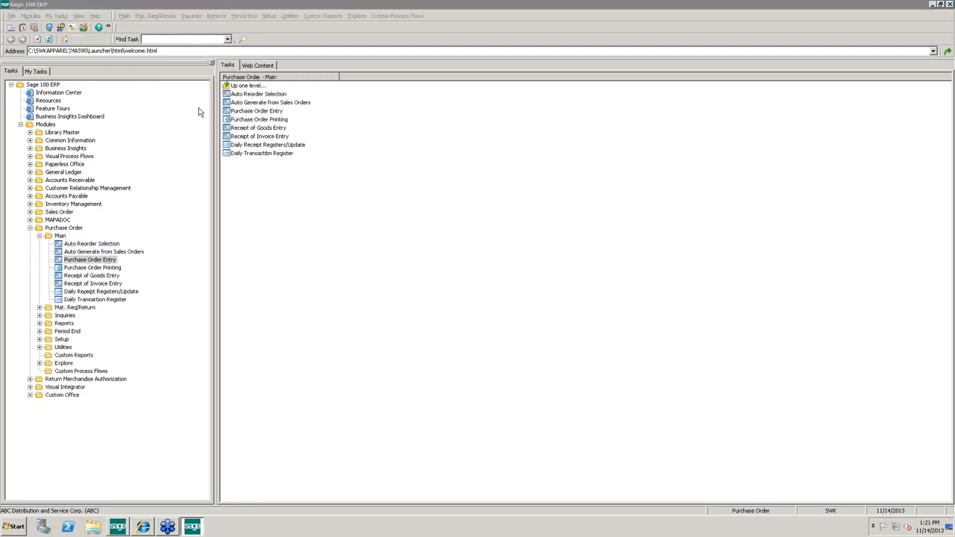
left_click(403, 154)
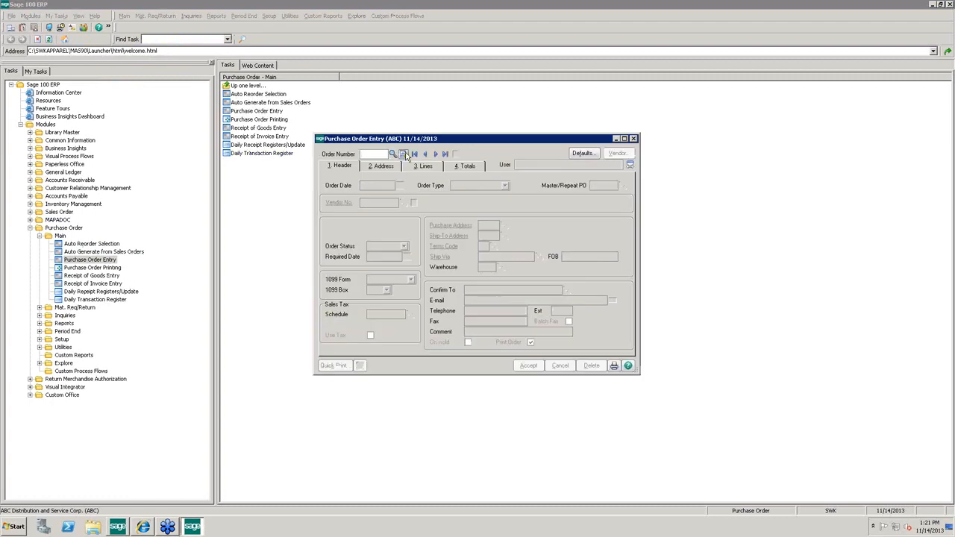
Assign the vendor Airway Property and open the size/color quantity grid for base DEMO1 on the purchase order lines.
left_click(403, 203)
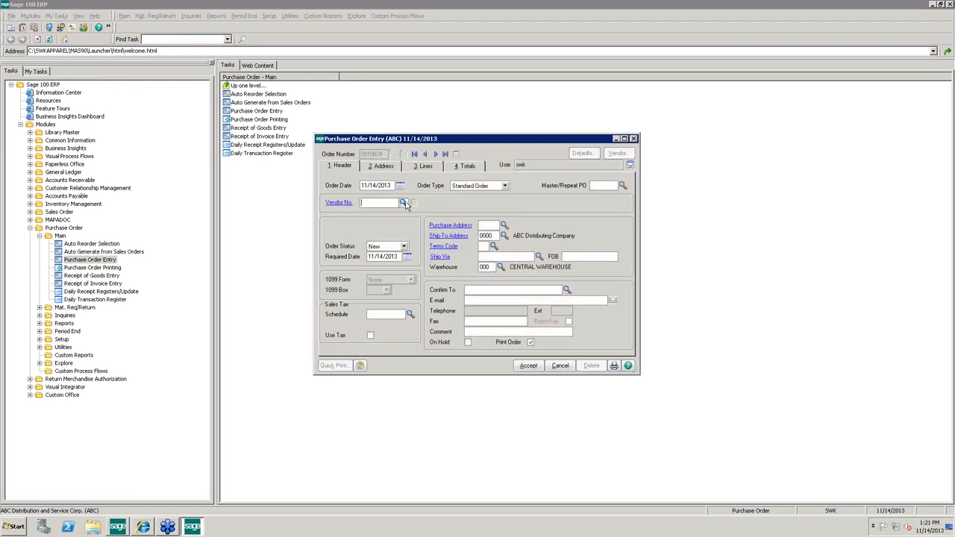
double_click(357, 179)
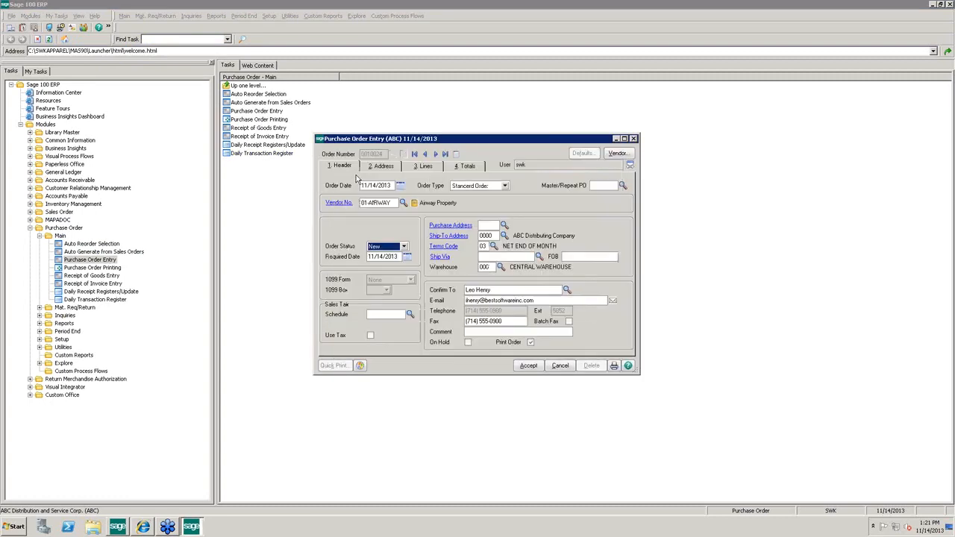
left_click(427, 166)
left_click(445, 192)
double_click(366, 178)
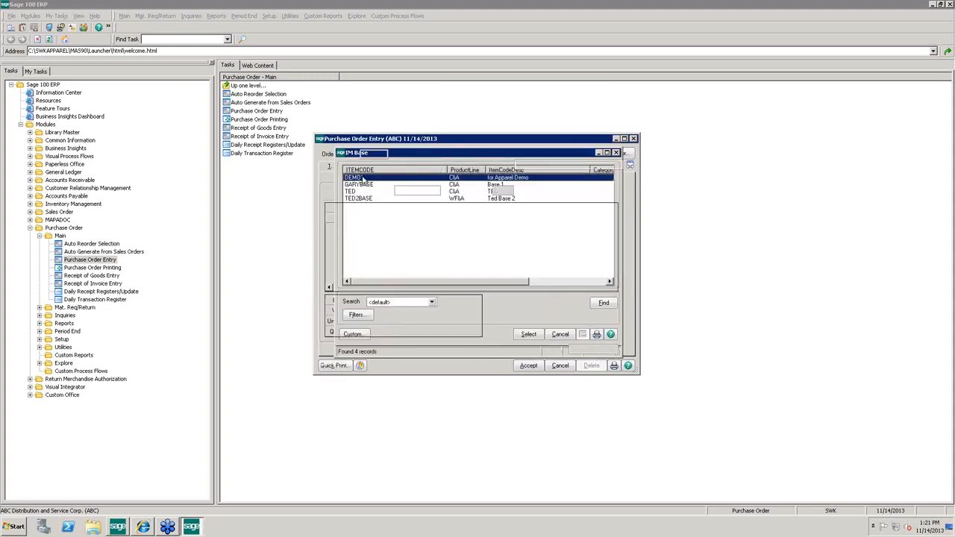
Add DEMO1 purchase quantities from Small upward: Red 1, 4, 1; White 5, 5, 2, 1; Blue 5, 1, 5, and accept the grid.
type("1")
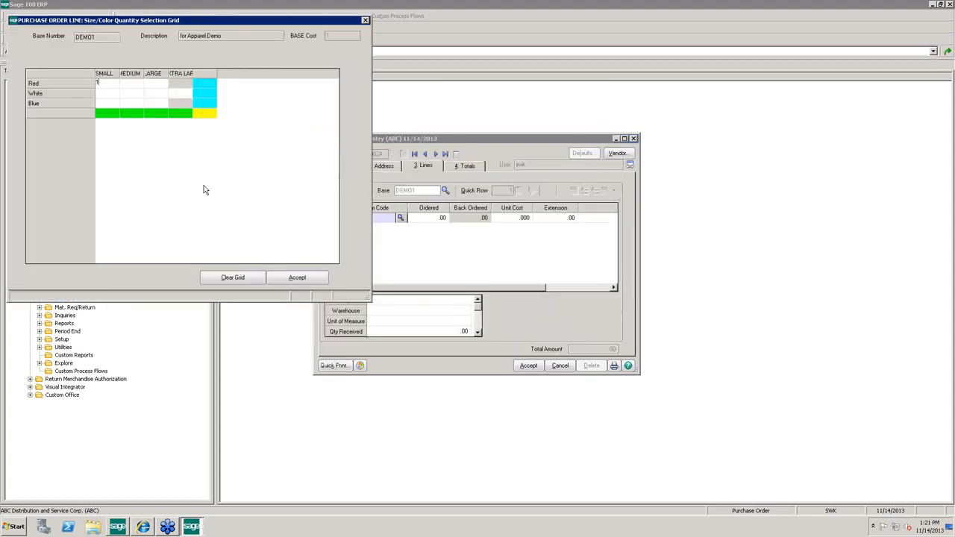
key("Tab")
type("4")
key("Tab")
type("1")
key("Tab")
type("5")
key("Tab")
type("5")
key("Tab")
type("2")
key("Tab")
type("1")
key("Tab")
type("5")
key("Tab")
type("1")
key("Tab")
type("5")
key("Tab")
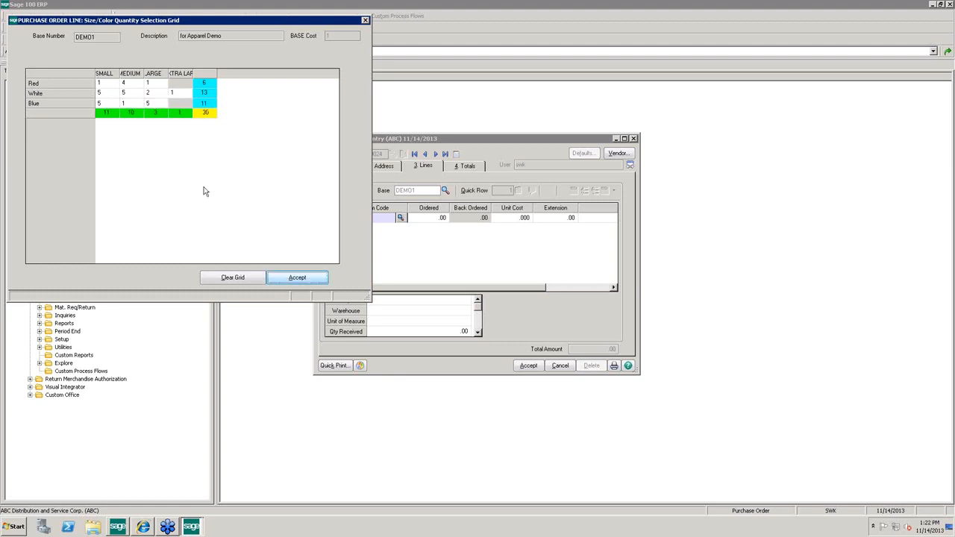
left_click(296, 278)
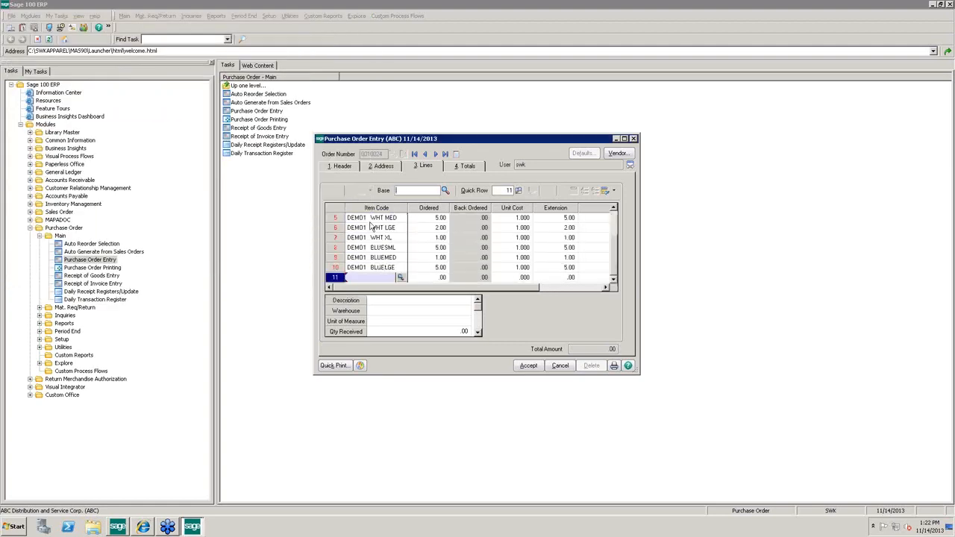
Add base GARYBASE to the purchase order with 2 each of Red Small, Medium and Large, and accept the grid.
left_click(444, 192)
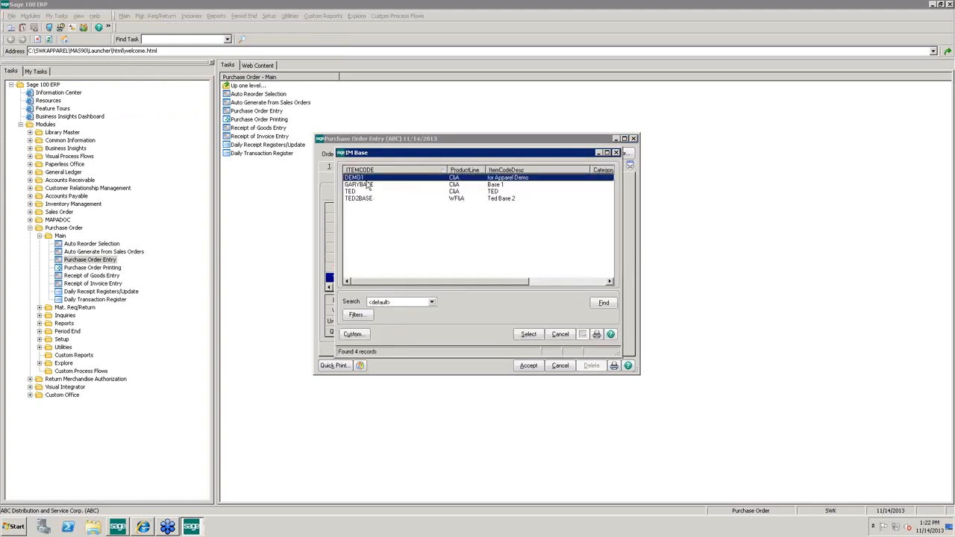
double_click(358, 185)
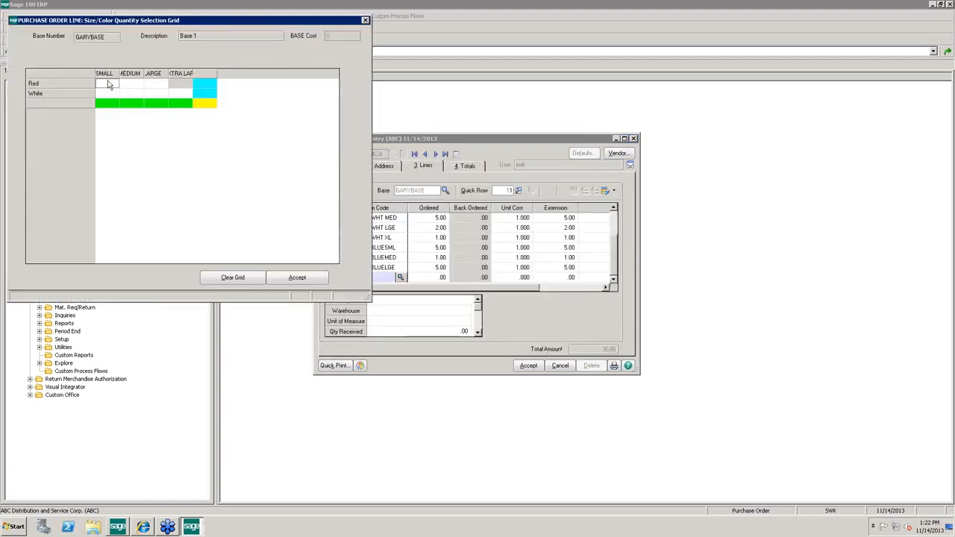
type("2")
key("Tab")
type("2")
key("Tab")
type("2")
left_click(305, 278)
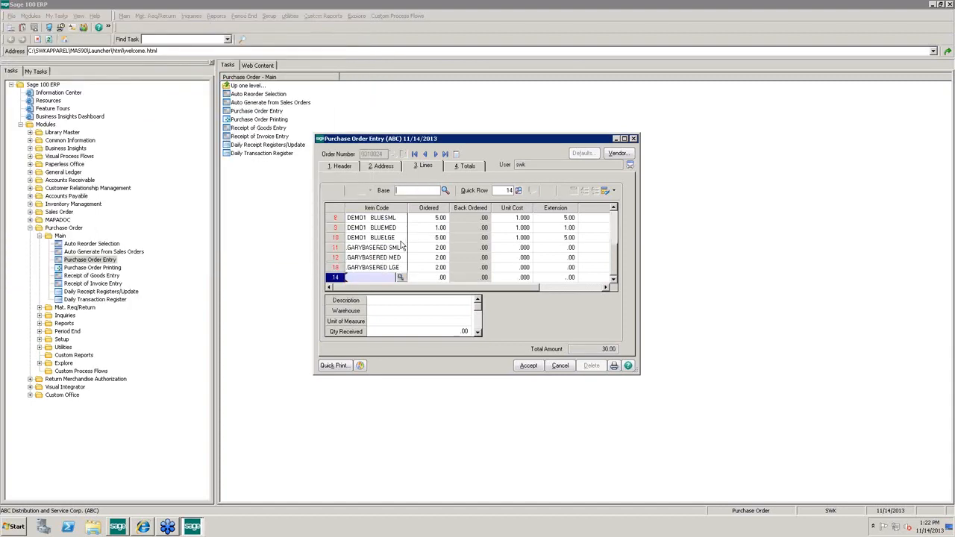
Try to accept the purchase order, continue past the tax schedule message, and set the sales tax schedule to NONTAX.
left_click(526, 366)
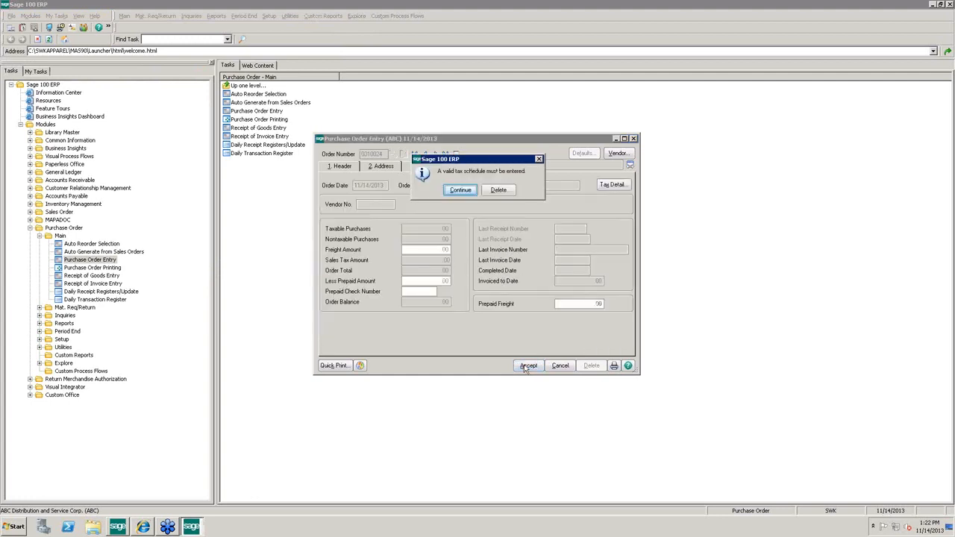
left_click(461, 190)
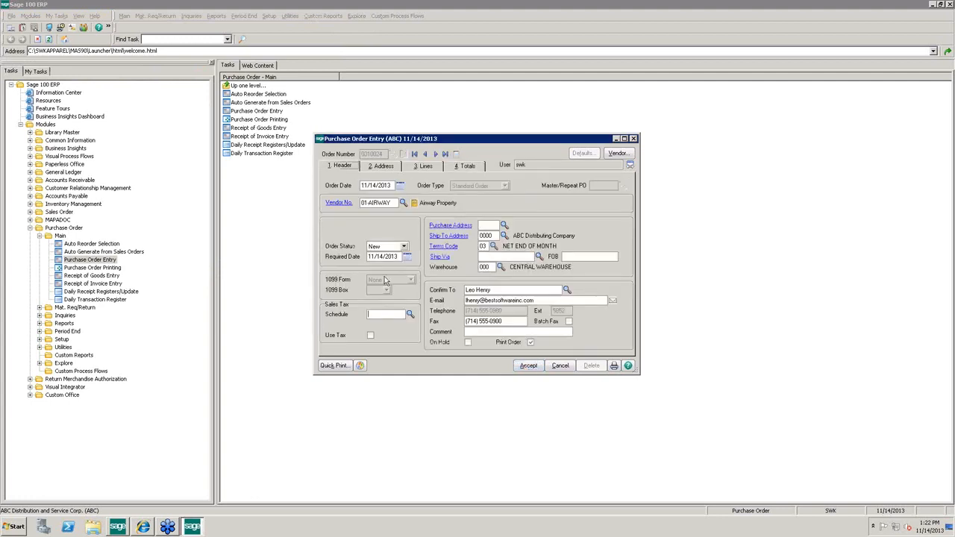
left_click(409, 314)
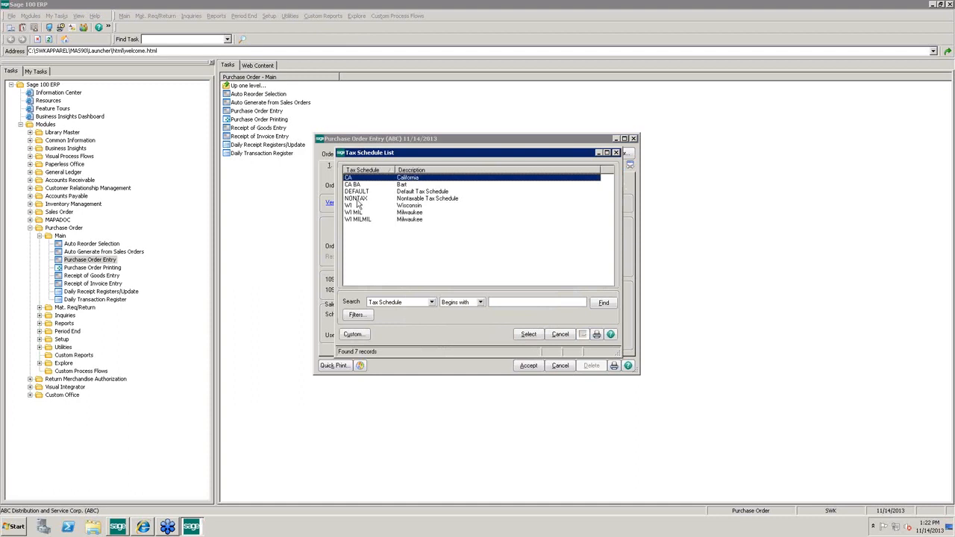
double_click(358, 199)
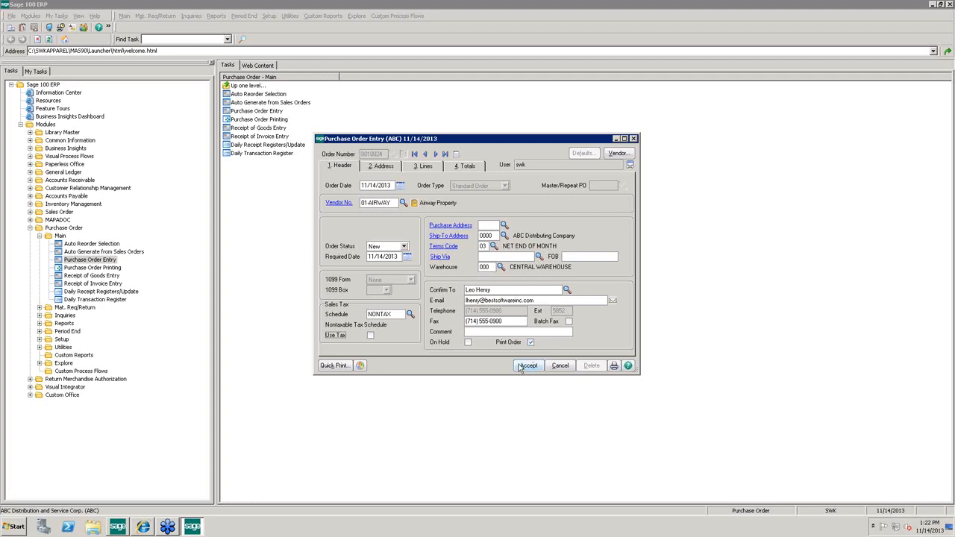
Save the purchase order and close Purchase Order Entry.
left_click(520, 368)
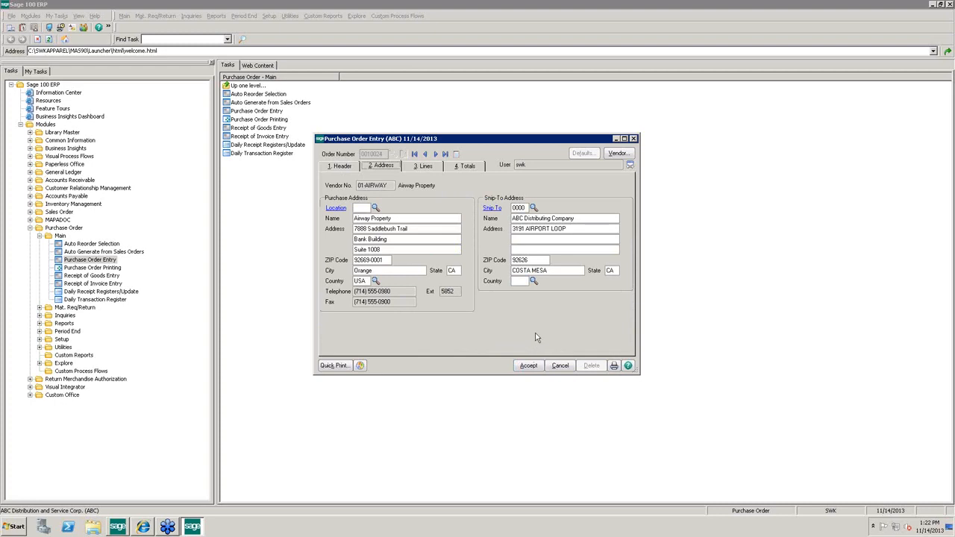
left_click(527, 366)
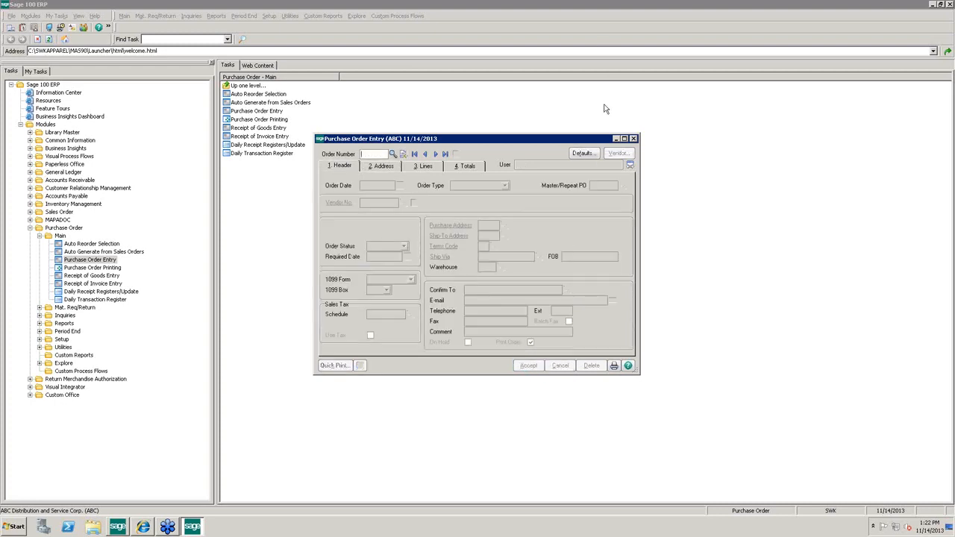
left_click(634, 139)
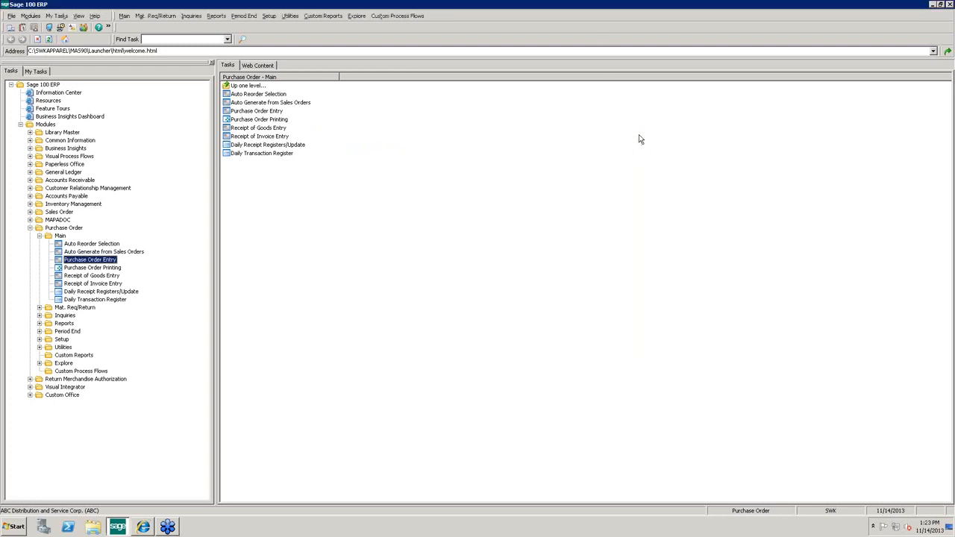